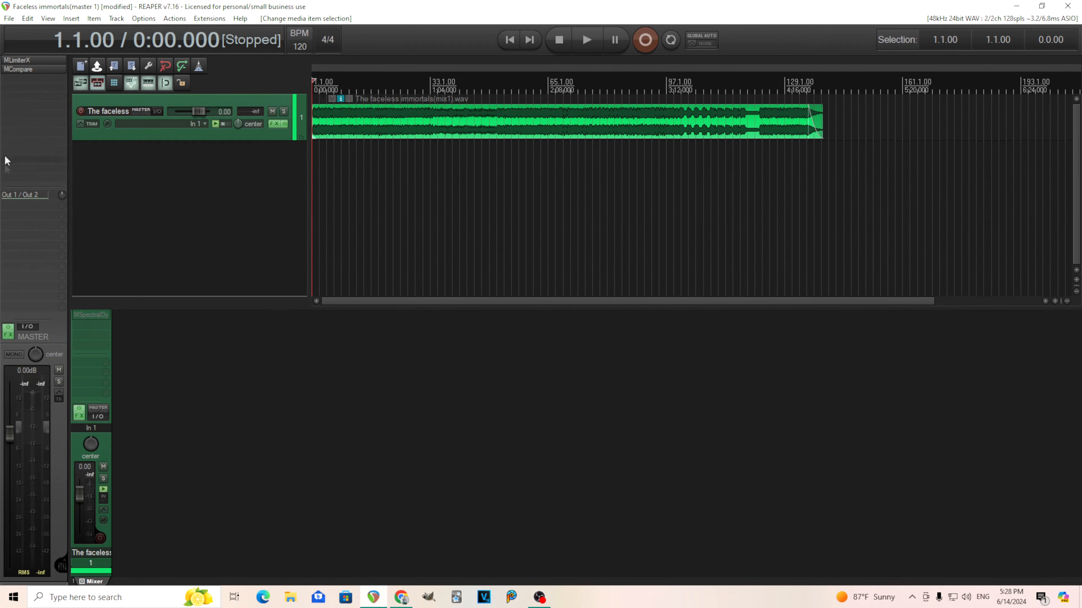
Add the MStereoProcessor (MeldaProduction) VST to the master track and place it first in the FX chain.
{"action": "right_click", "coordinate": [29, 92]}
{"action": "mouse_move", "coordinate": [85, 112]}
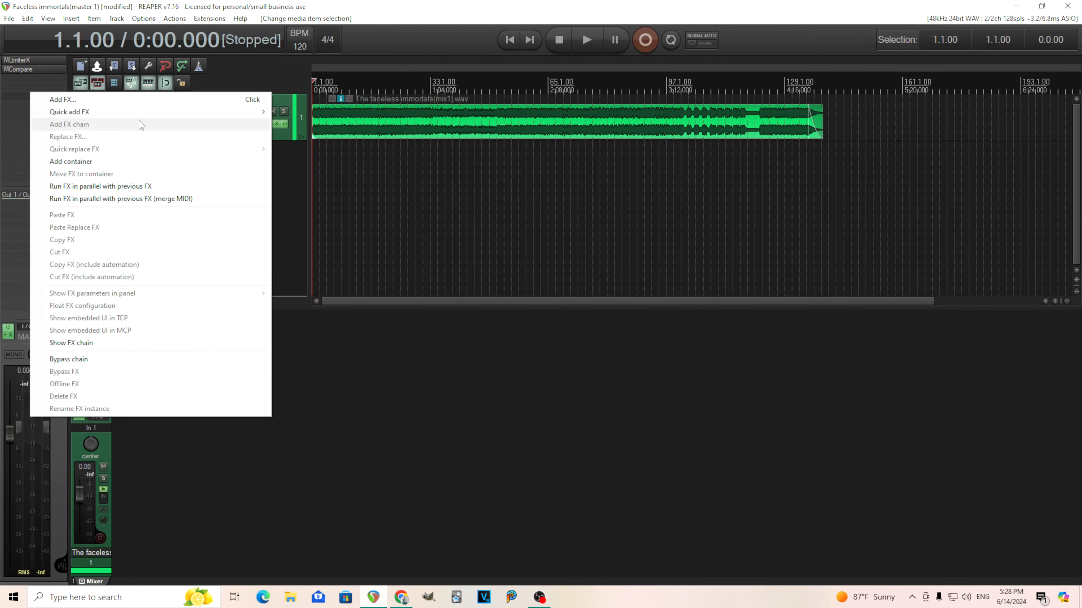
{"action": "mouse_move", "coordinate": [142, 114]}
{"action": "mouse_move", "coordinate": [340, 164]}
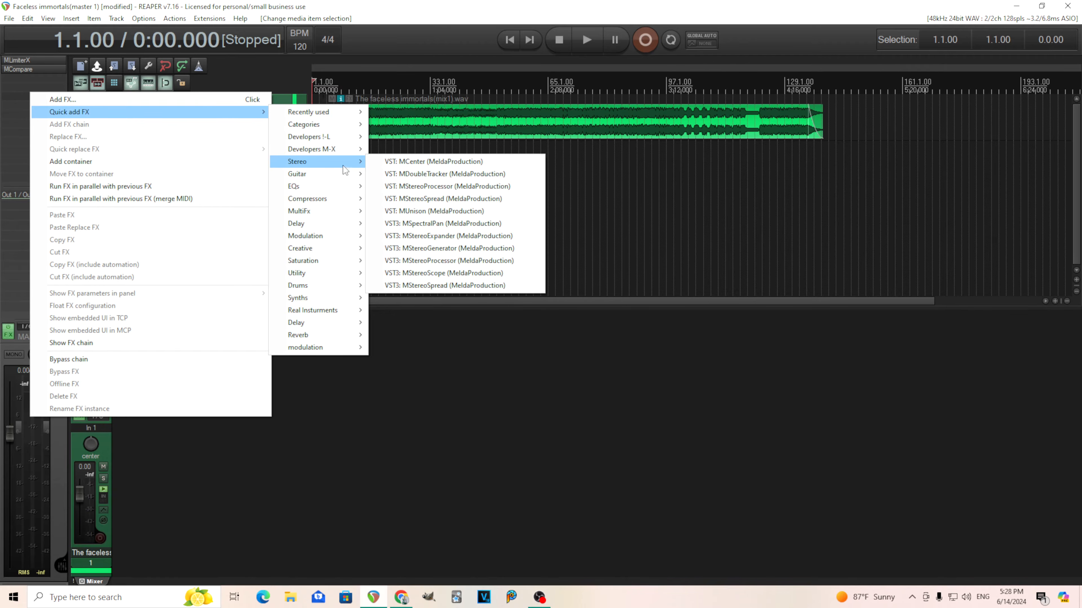
{"action": "left_click", "coordinate": [484, 187]}
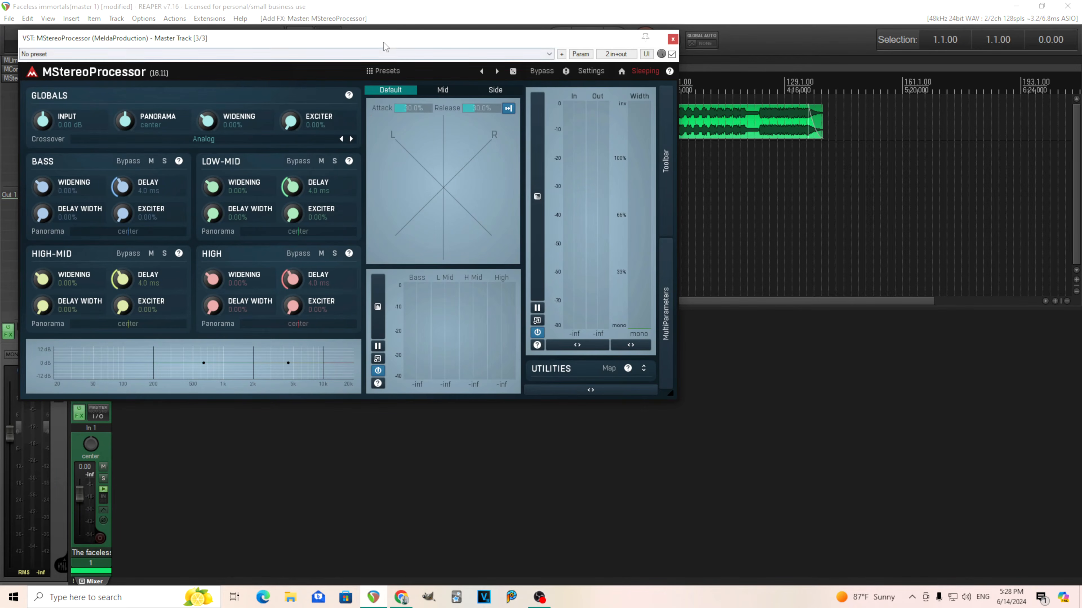
{"action": "left_click_drag", "start_coordinate": [383, 42], "coordinate": [504, 121]}
{"action": "left_click_drag", "start_coordinate": [33, 81], "coordinate": [34, 59]}
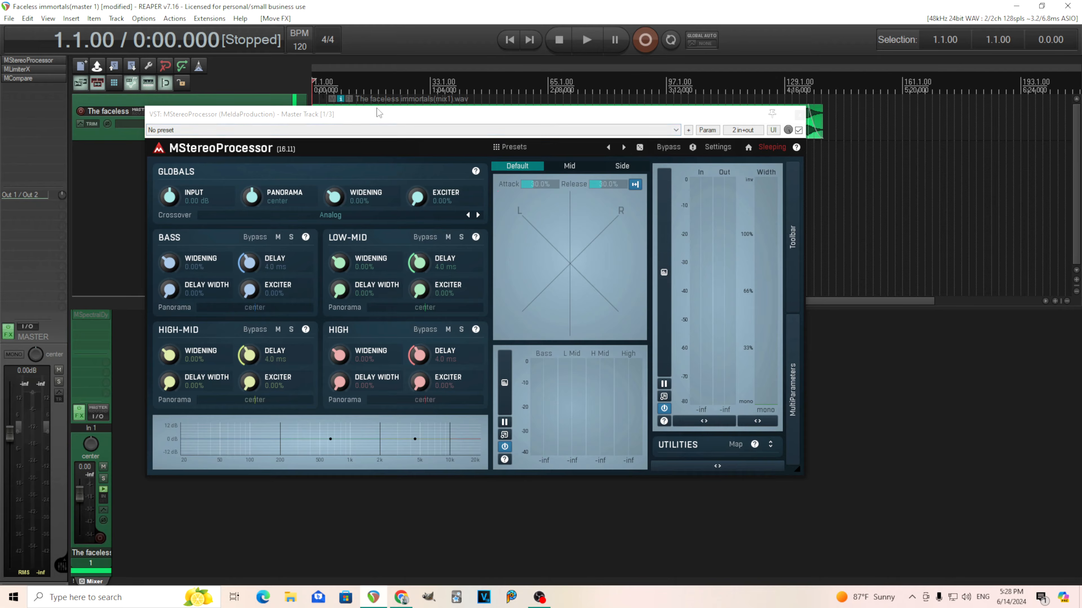
{"action": "left_click_drag", "start_coordinate": [389, 112], "coordinate": [500, 131]}
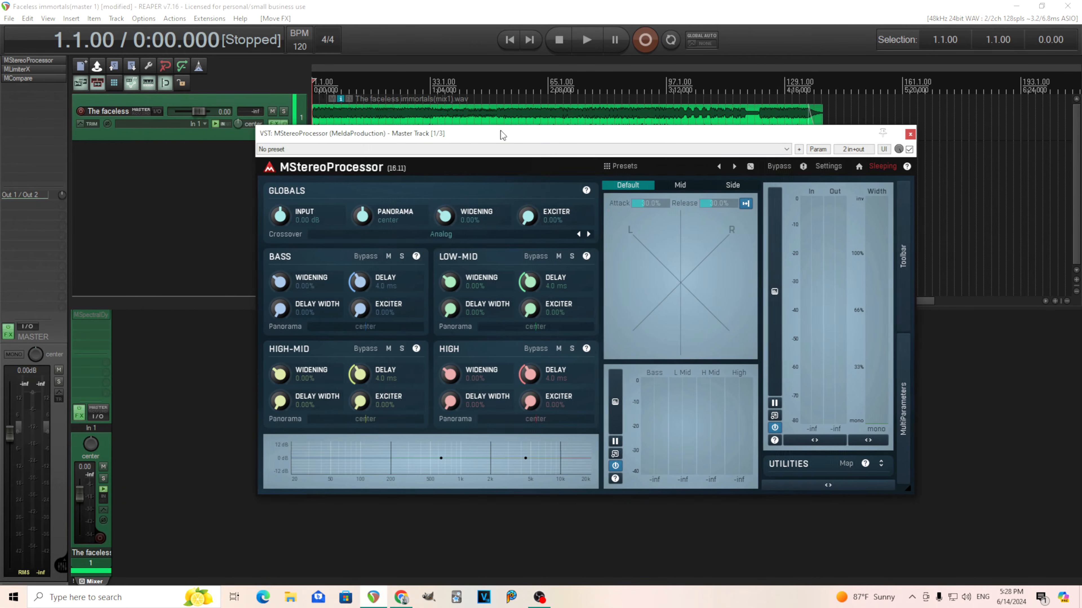
Play the song, restart playback from 11.1.00, and compare the sound with MStereoProcessor bypassed and active.
{"action": "left_click", "coordinate": [595, 41]}
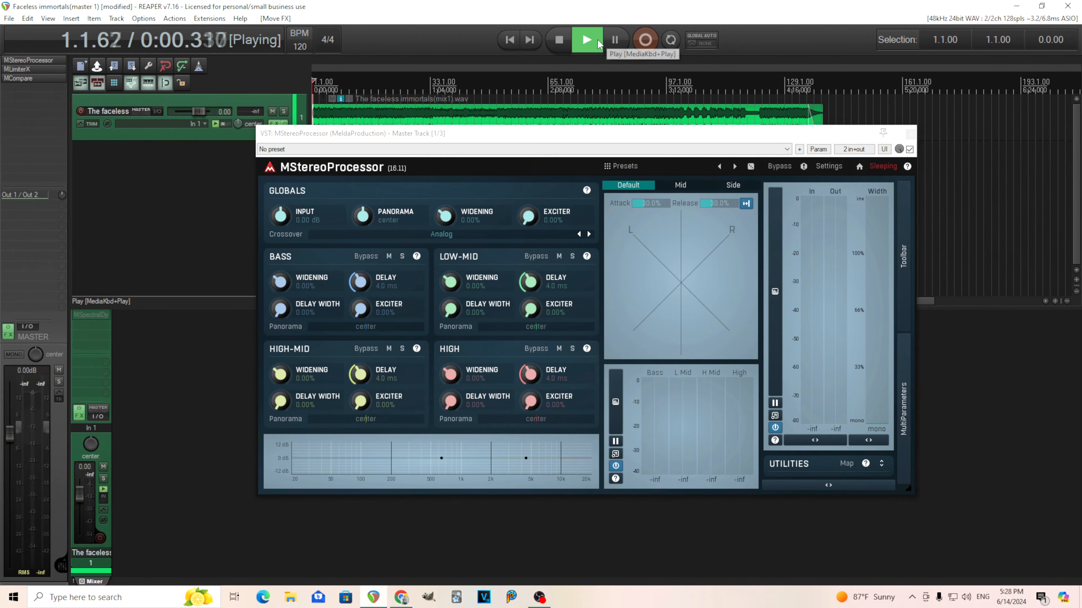
{"action": "left_click", "coordinate": [563, 41]}
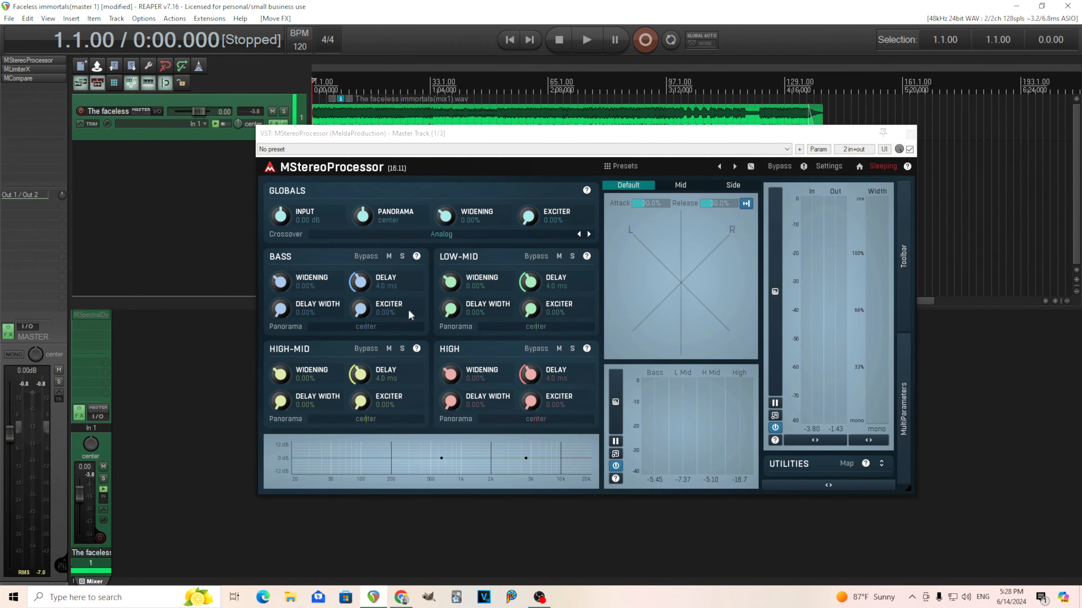
{"action": "left_click", "coordinate": [349, 120]}
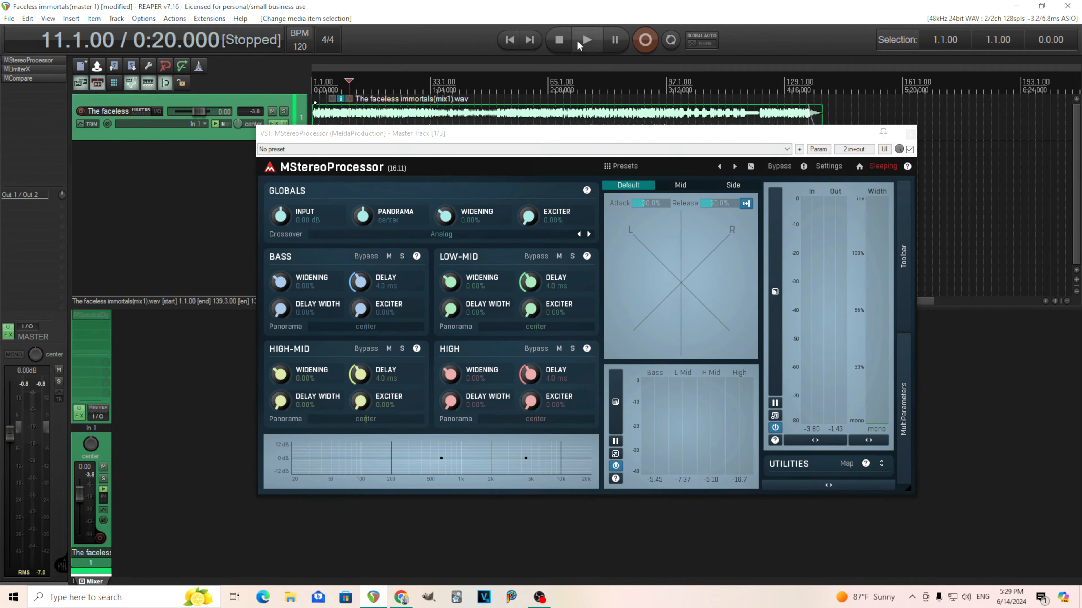
{"action": "left_click", "coordinate": [587, 40]}
{"action": "left_click", "coordinate": [778, 166]}
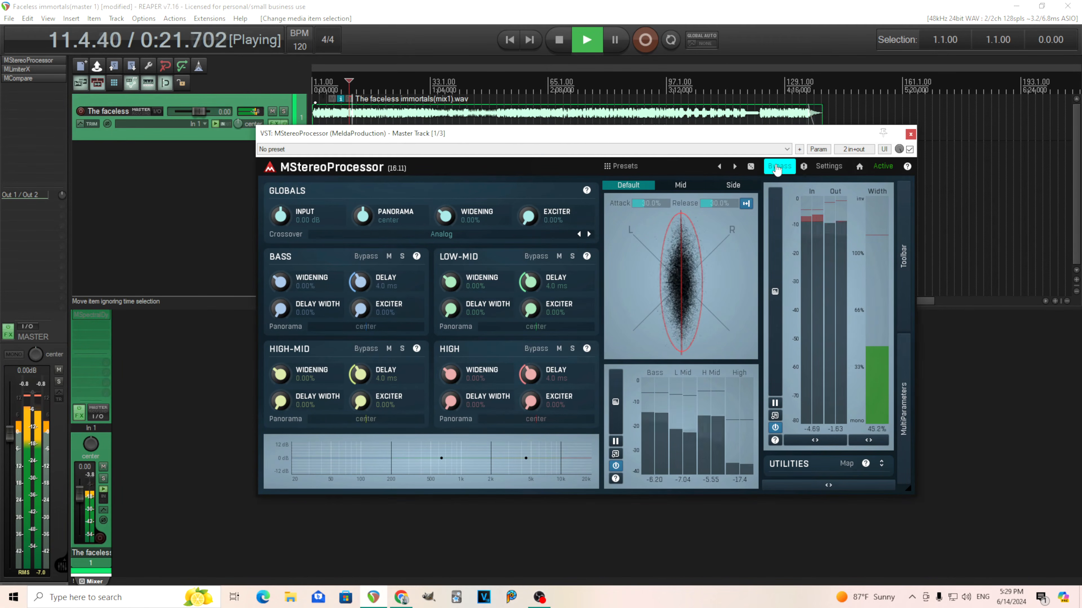
{"action": "left_click", "coordinate": [777, 167]}
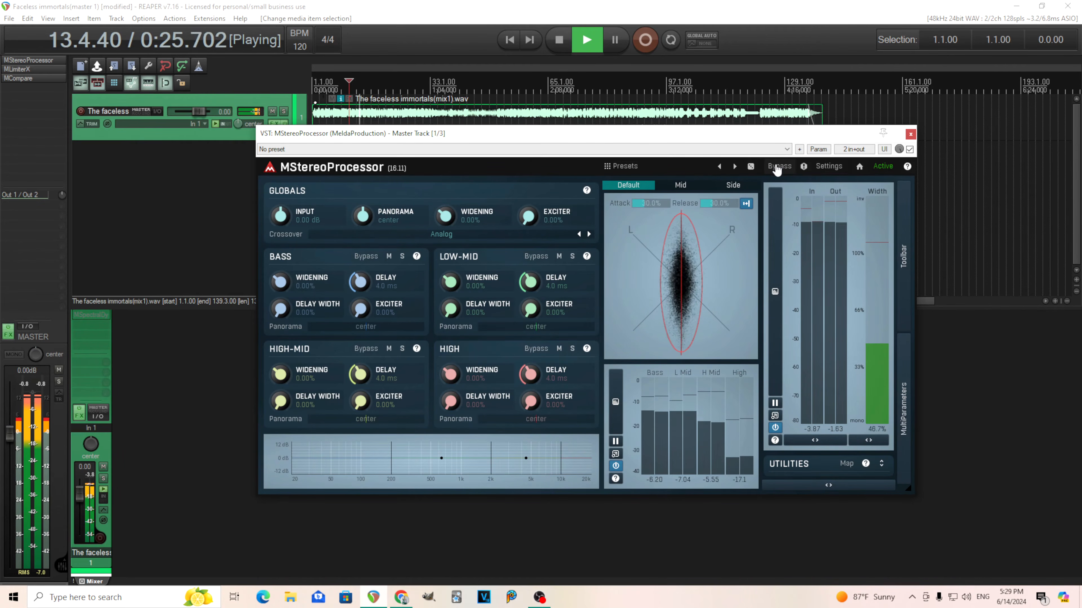
{"action": "left_click", "coordinate": [778, 167]}
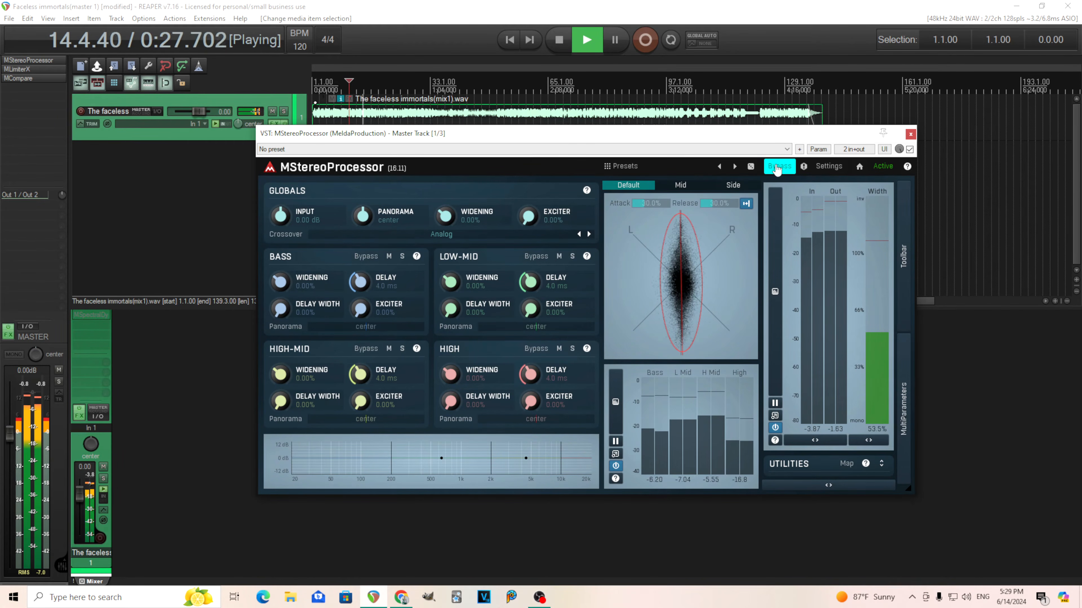
{"action": "left_click", "coordinate": [777, 167]}
{"action": "left_click", "coordinate": [561, 40]}
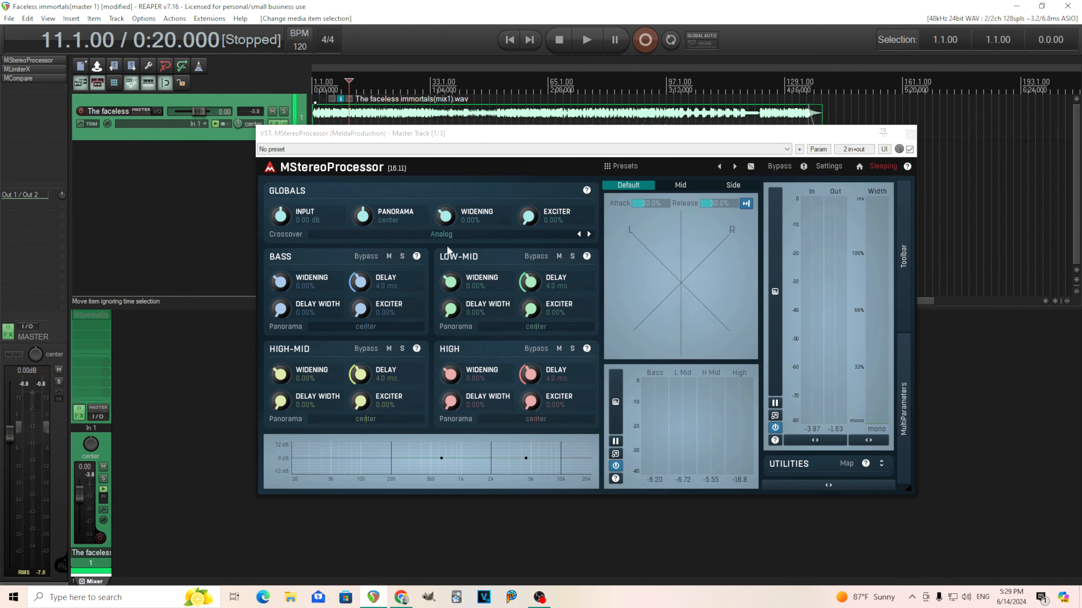
Move the playback start to 3.1.00 and choose Analog as the global crossover type.
{"action": "left_click", "coordinate": [450, 237]}
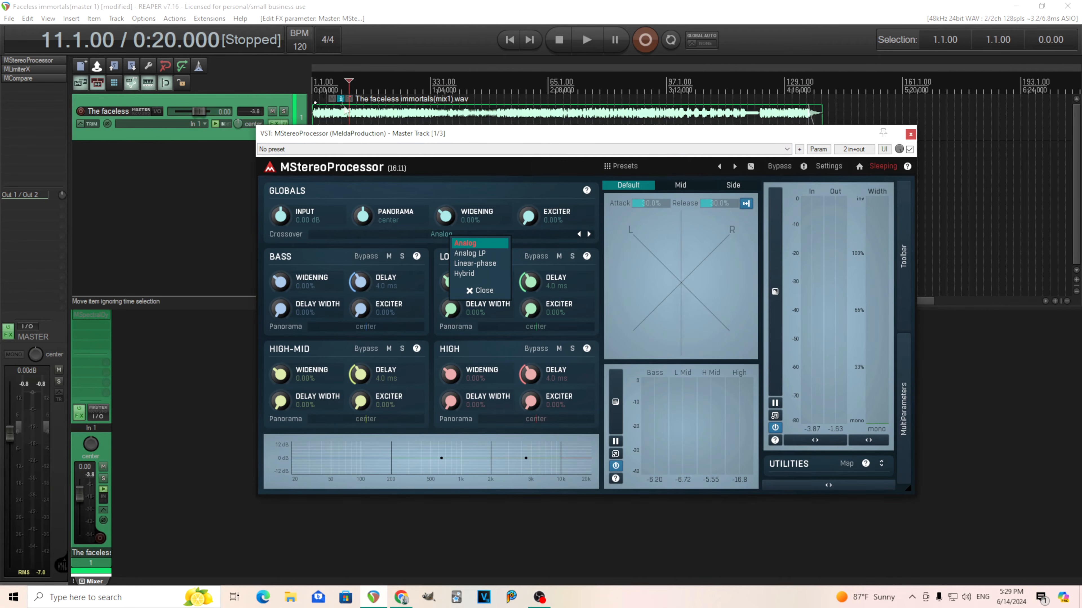
{"action": "left_click", "coordinate": [318, 86]}
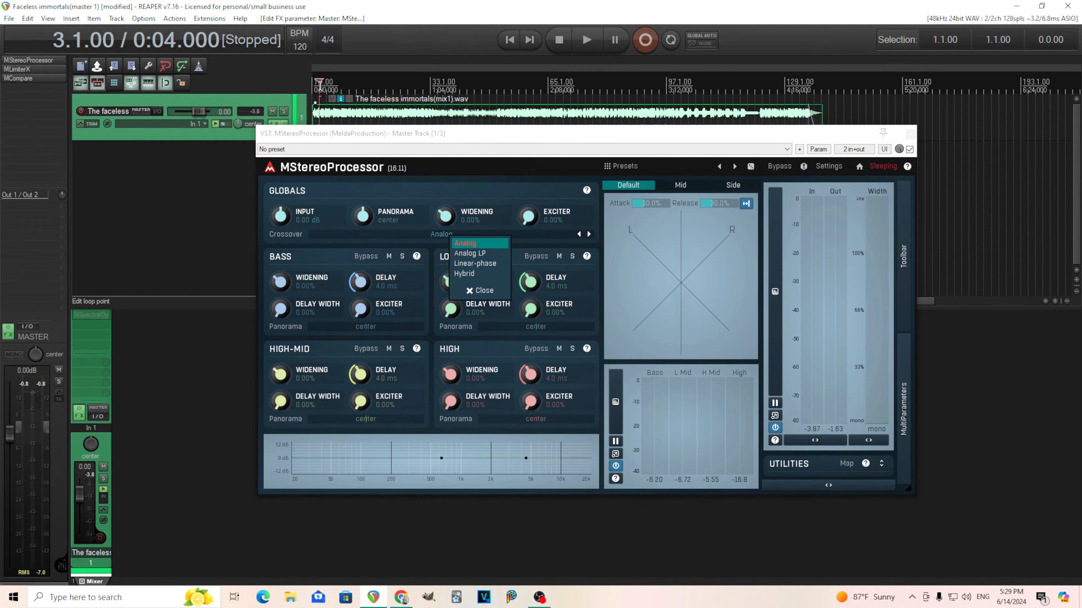
{"action": "left_click", "coordinate": [477, 244]}
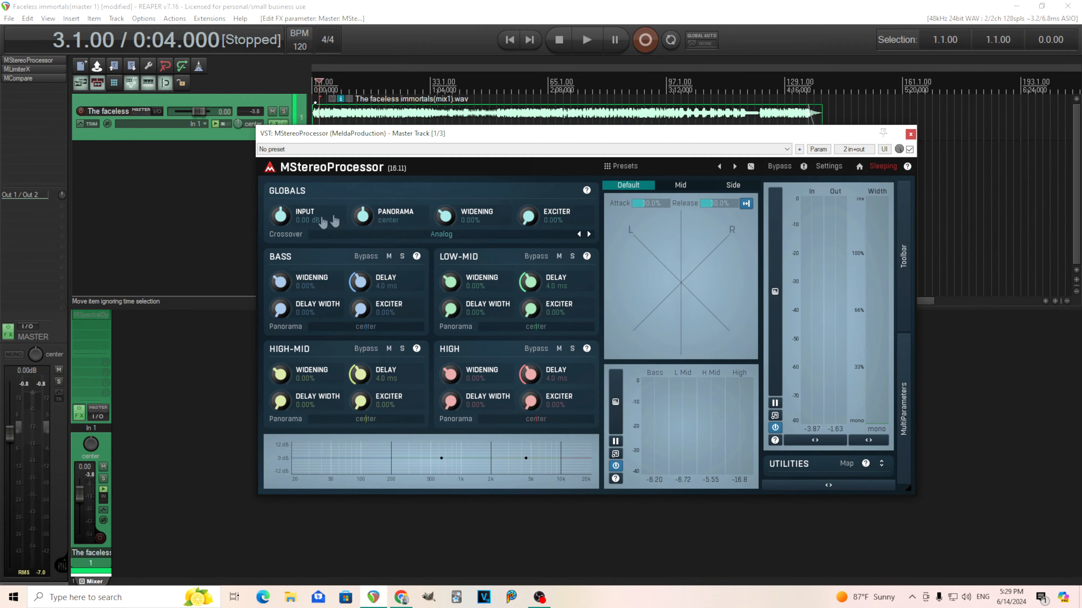
Try a small change to the global Panorama and reset it to center.
{"action": "left_click_drag", "start_coordinate": [362, 215], "coordinate": [362, 206]}
{"action": "double_click", "coordinate": [362, 206]}
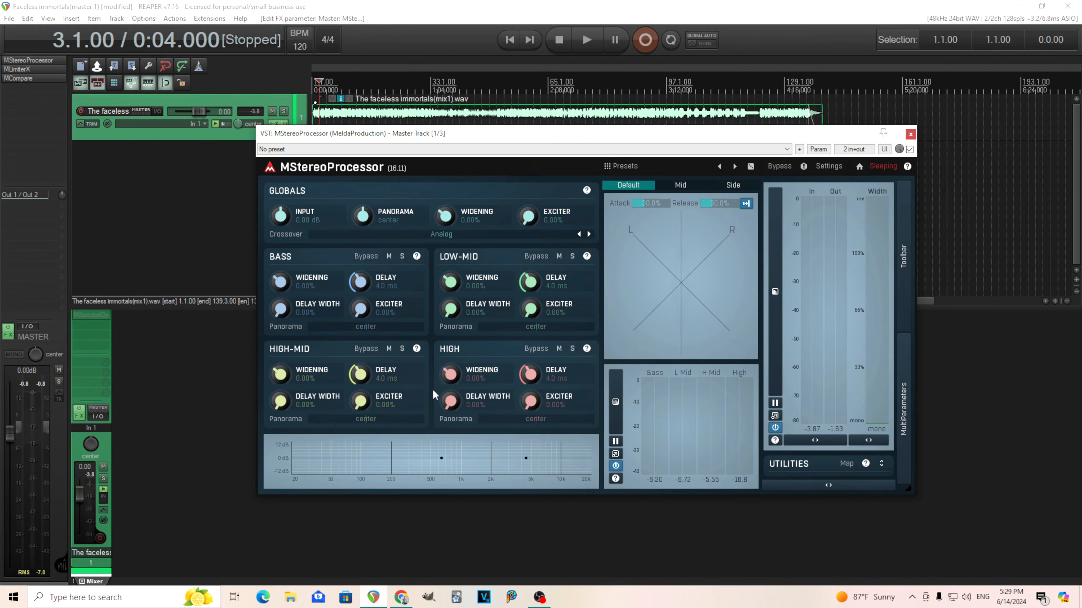
Lower the three band crossover frequencies to between 100 and 200 Hz, about 971 Hz, and about 5 kHz.
{"action": "left_click_drag", "start_coordinate": [448, 136], "coordinate": [509, 162]}
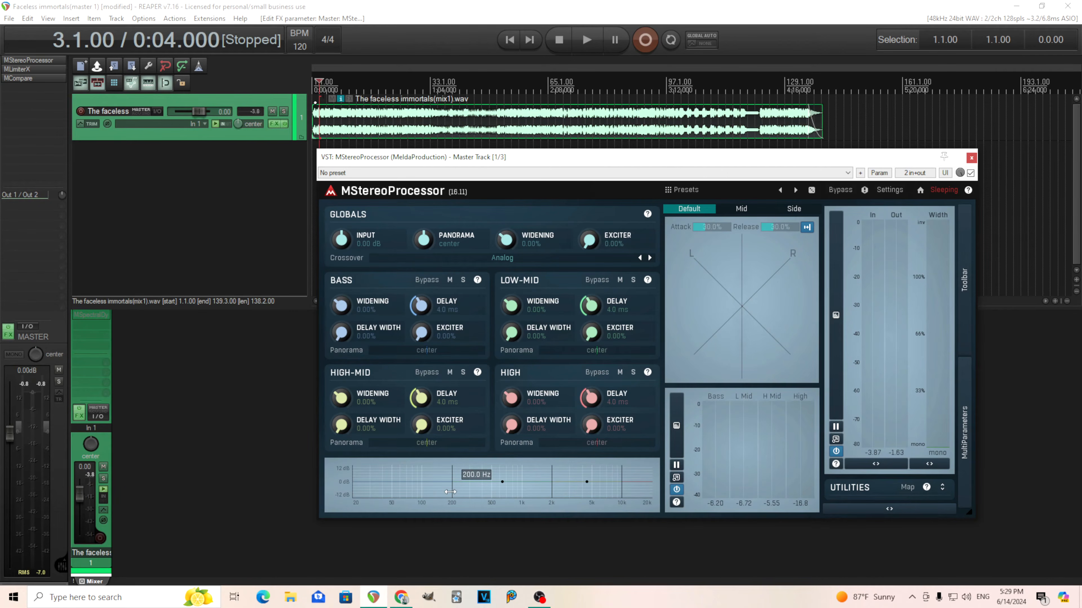
{"action": "left_click_drag", "start_coordinate": [450, 491], "coordinate": [435, 488]}
{"action": "left_click_drag", "start_coordinate": [550, 488], "coordinate": [520, 489]}
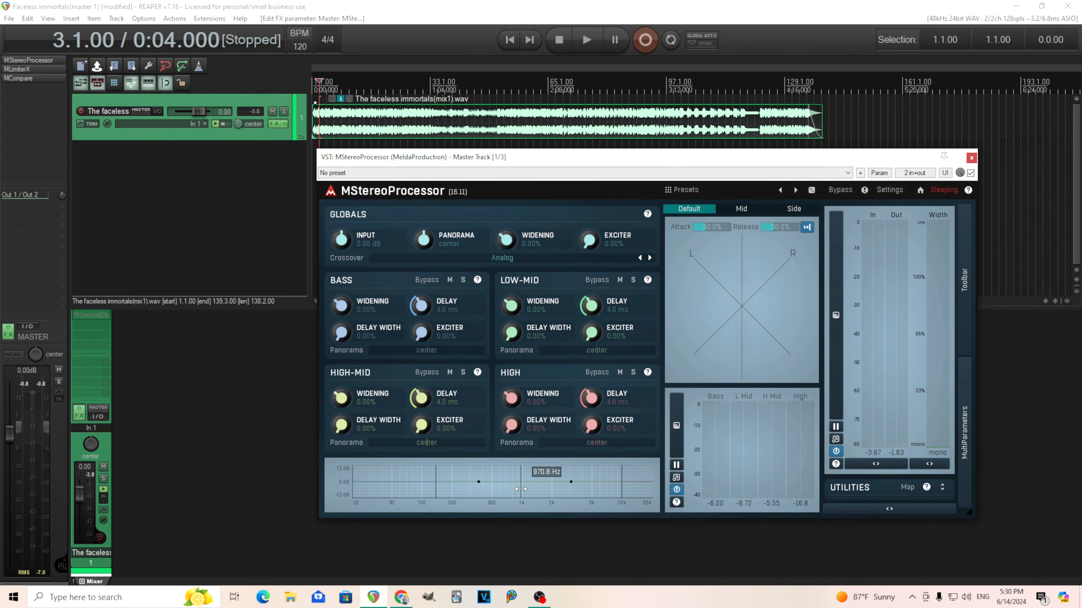
{"action": "left_click_drag", "start_coordinate": [622, 490], "coordinate": [592, 490]}
Audition the frequency bands individually by soloing them during playback, and clear the solo after stopping.
{"action": "left_click", "coordinate": [596, 35]}
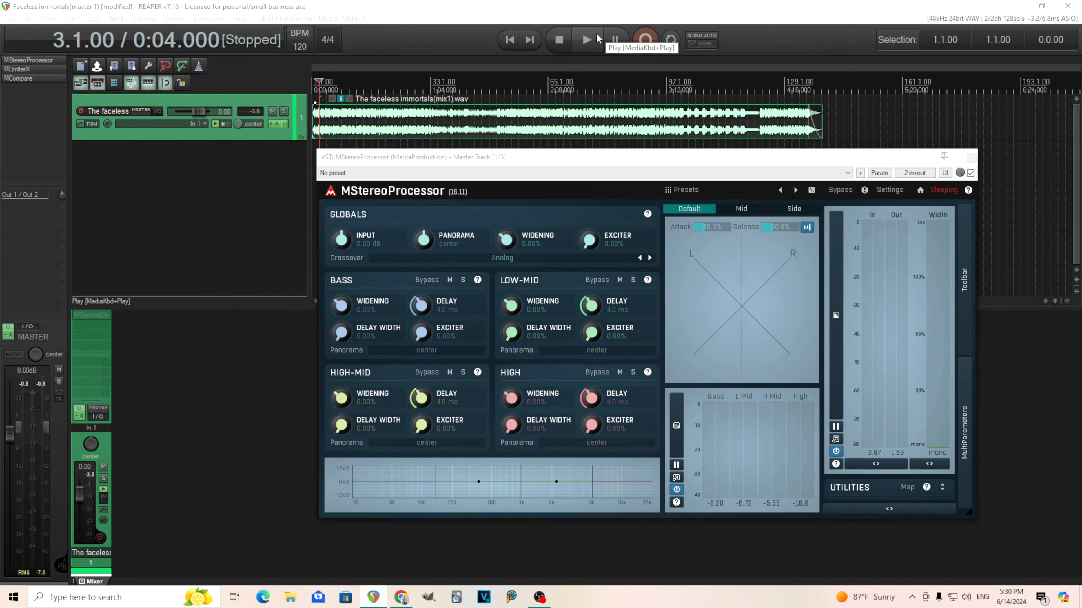
{"action": "left_click", "coordinate": [463, 279]}
{"action": "left_click", "coordinate": [463, 372]}
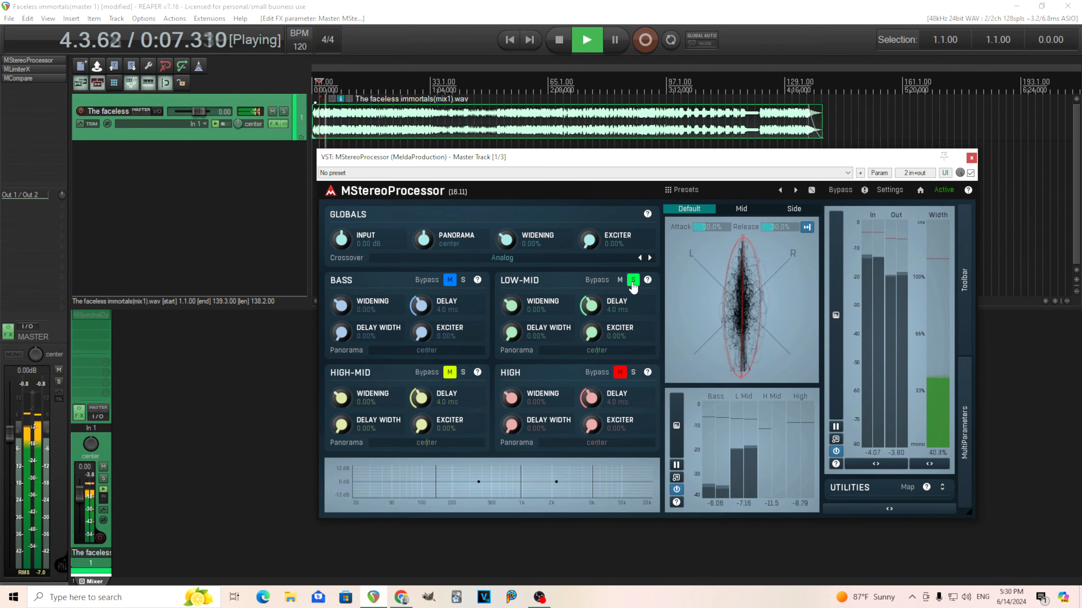
{"action": "left_click", "coordinate": [633, 372]}
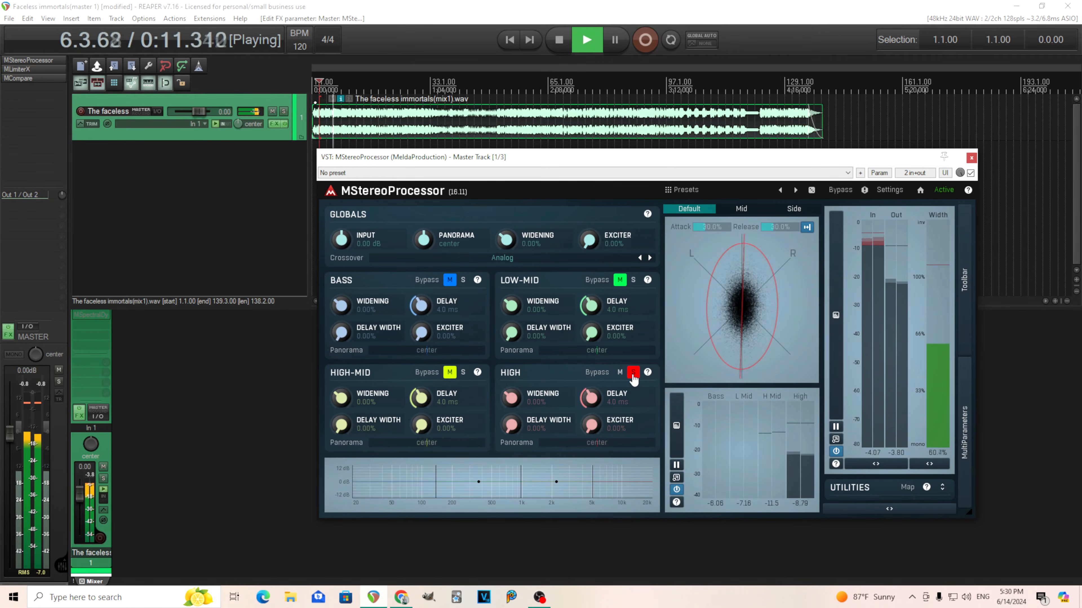
{"action": "left_click", "coordinate": [563, 42]}
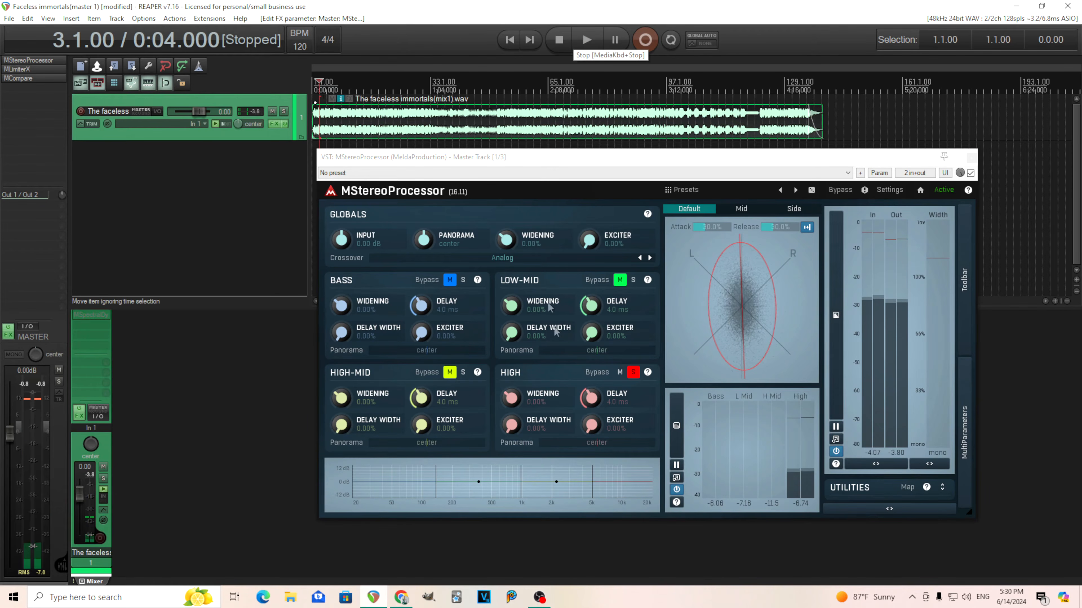
{"action": "left_click", "coordinate": [634, 372]}
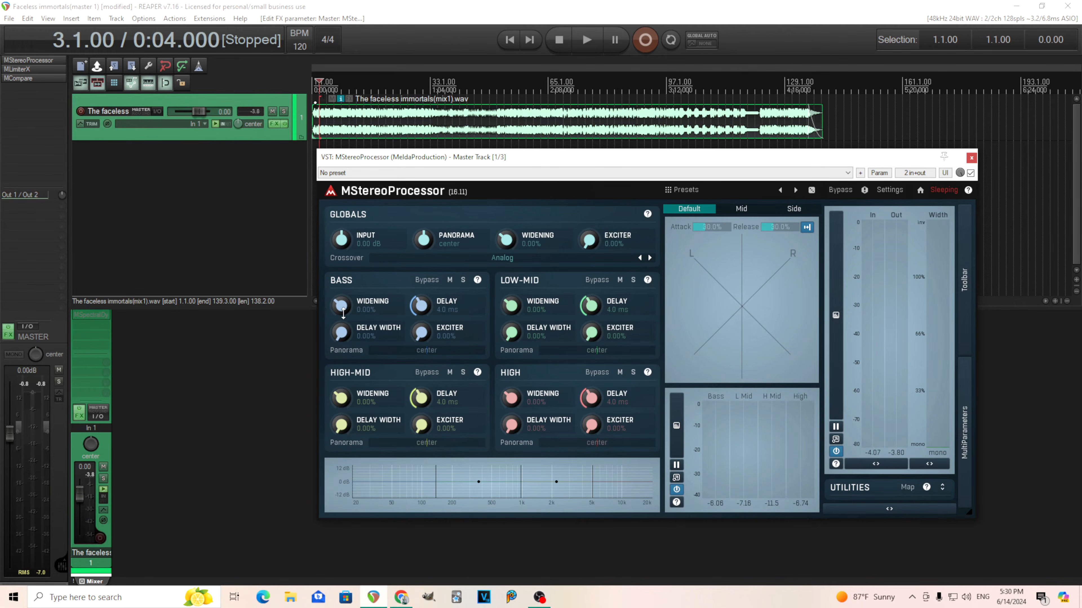
Solo the Bass band and play it back to check its stereo width.
{"action": "left_click", "coordinate": [462, 280]}
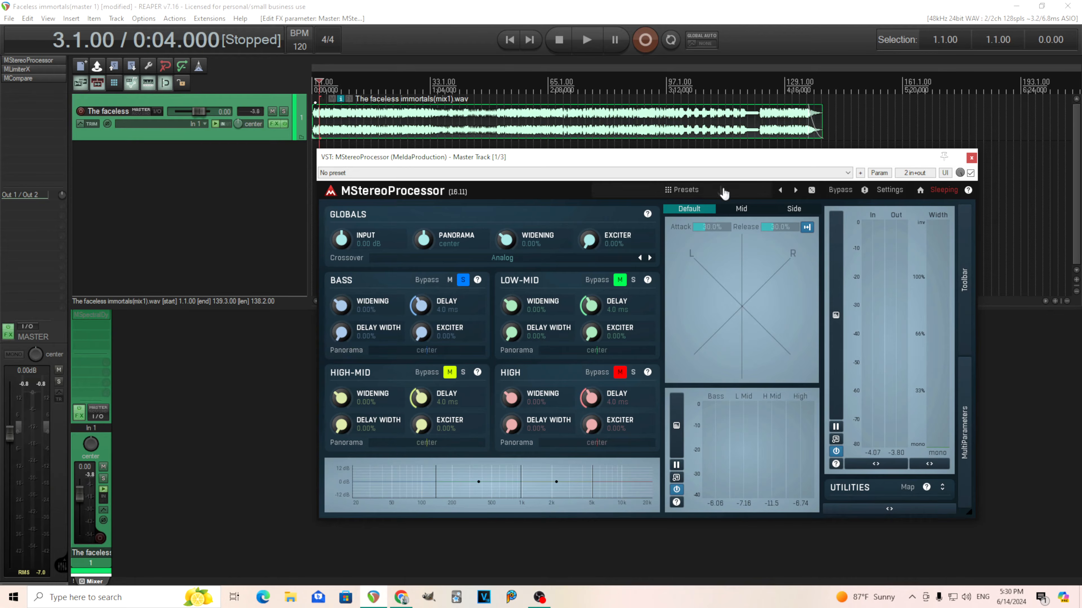
{"action": "left_click", "coordinate": [594, 48]}
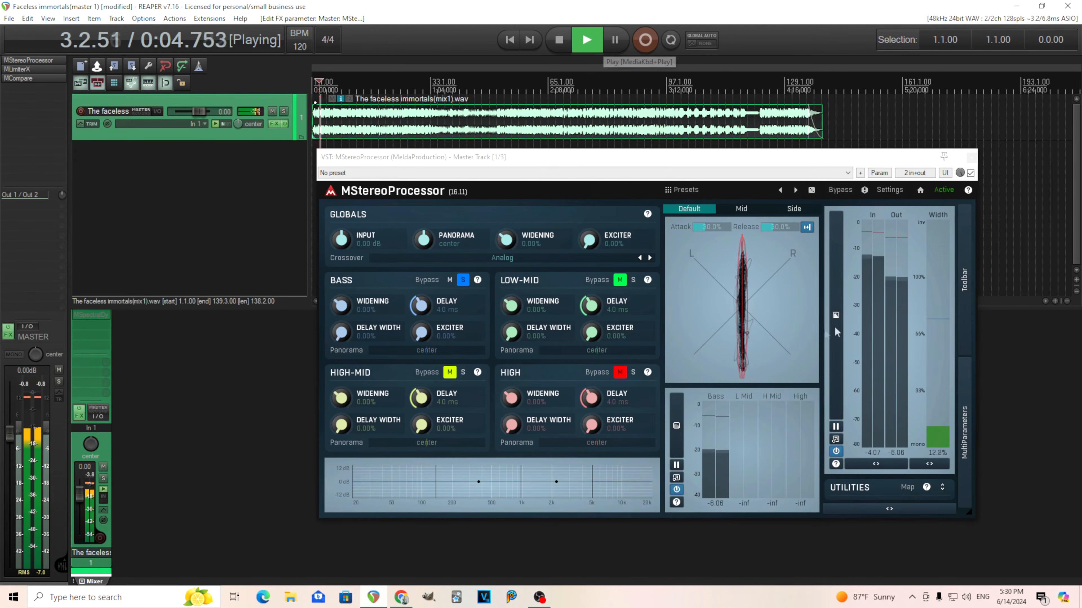
{"action": "left_click", "coordinate": [558, 43]}
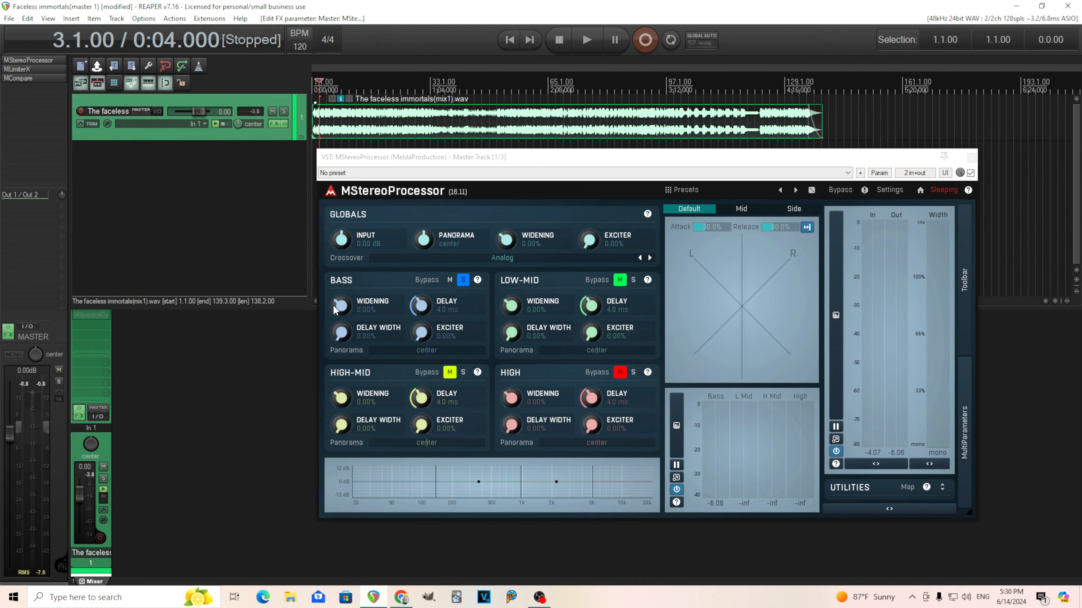
Set the Bass band's Widening to Mono during playback, comparing it against the default 0.00% setting.
{"action": "key", "text": "space"}
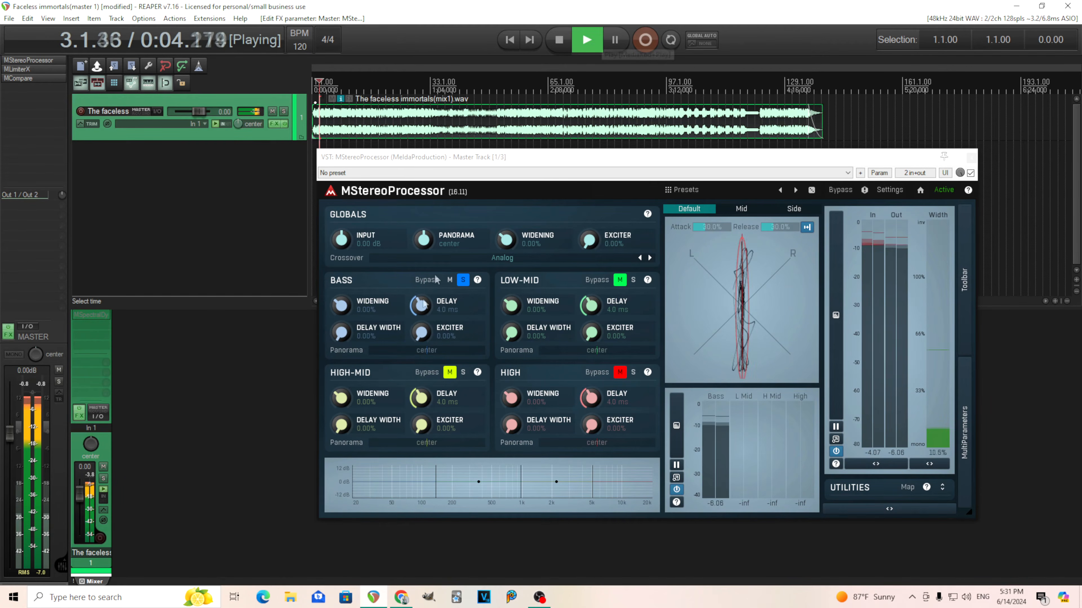
{"action": "left_click_drag", "start_coordinate": [341, 306], "coordinate": [341, 353]}
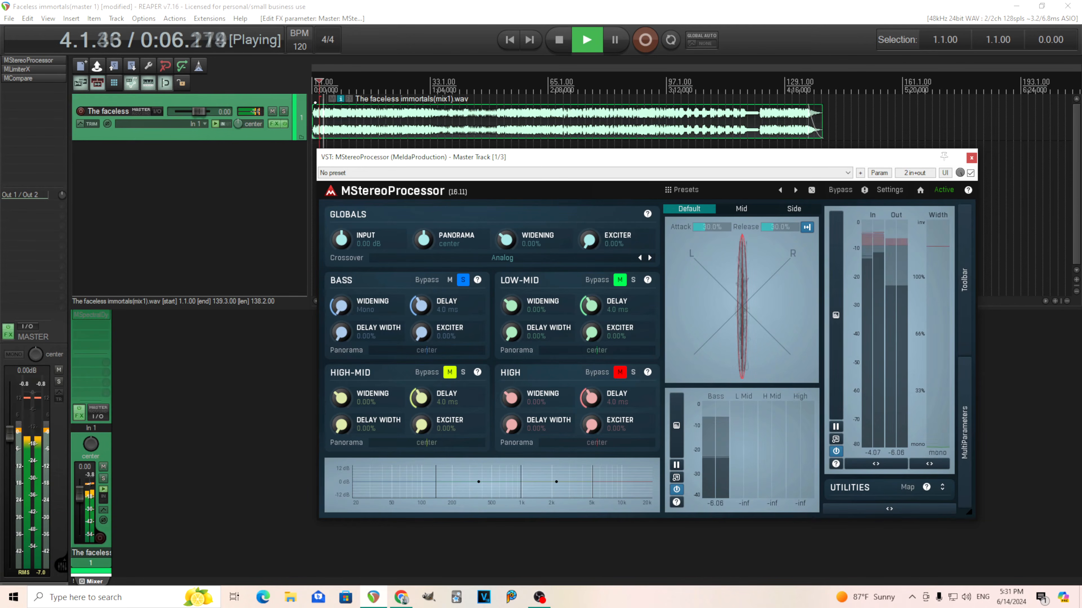
{"action": "double_click", "coordinate": [346, 307]}
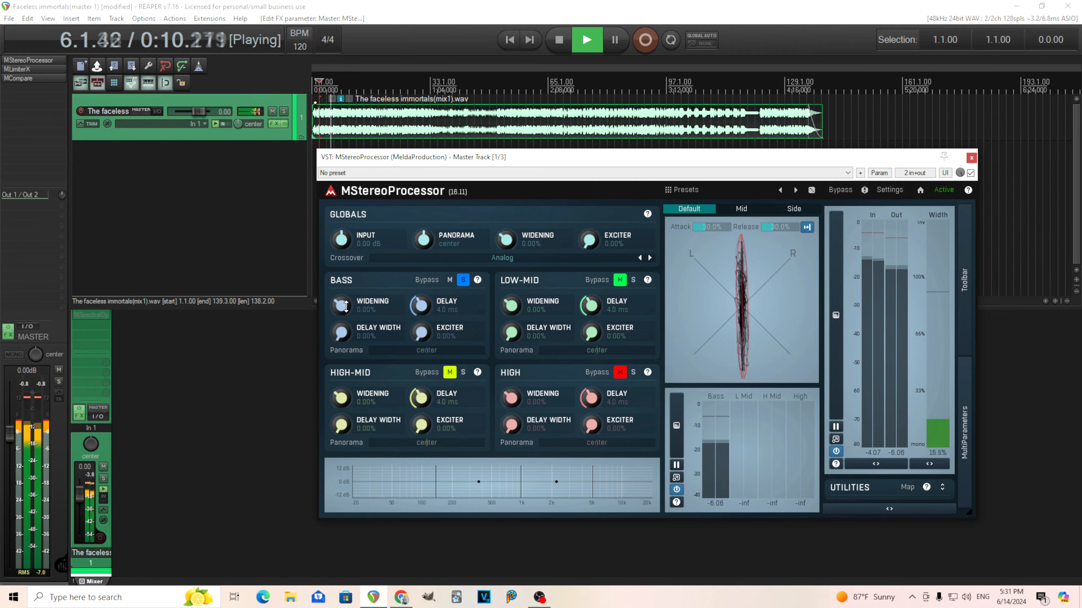
{"action": "left_click_drag", "start_coordinate": [341, 305], "coordinate": [341, 336]}
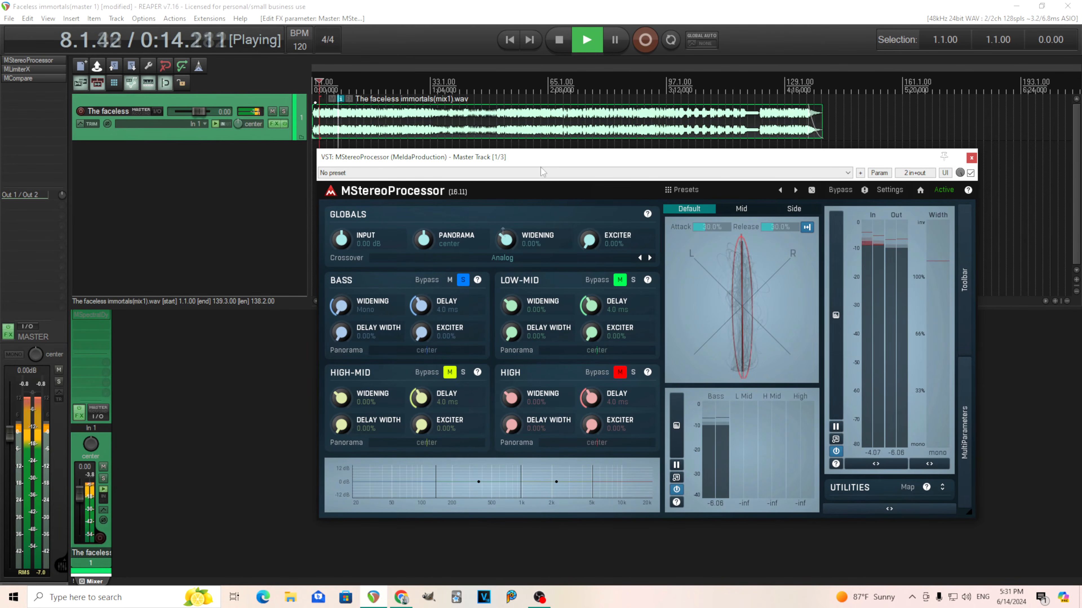
{"action": "left_click", "coordinate": [569, 39]}
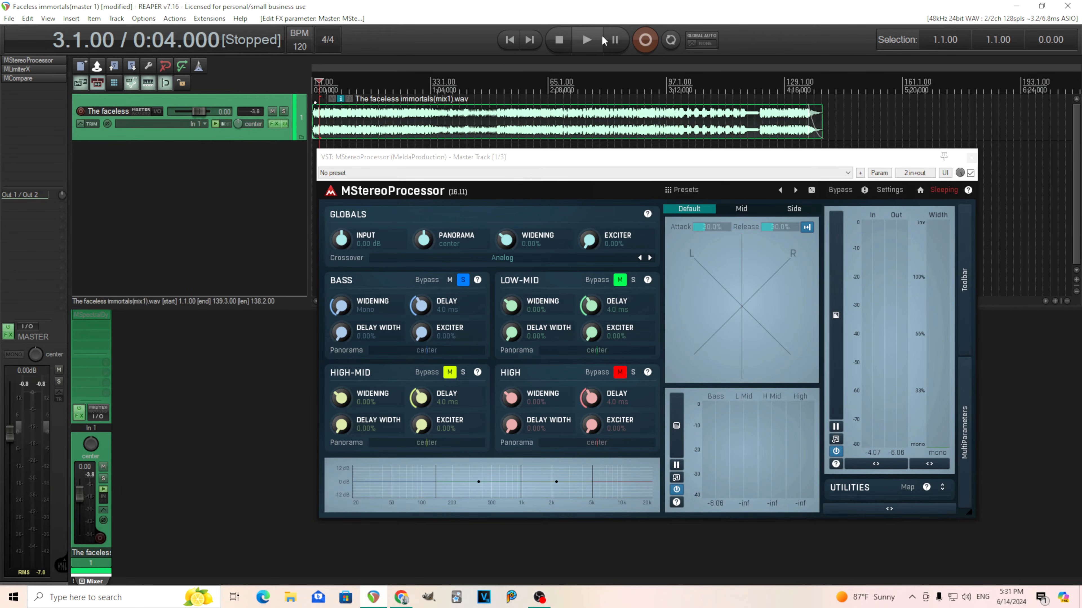
Compare the soloed Bass band with its processing bypassed and active during playback, and clear its solo.
{"action": "left_click", "coordinate": [592, 39]}
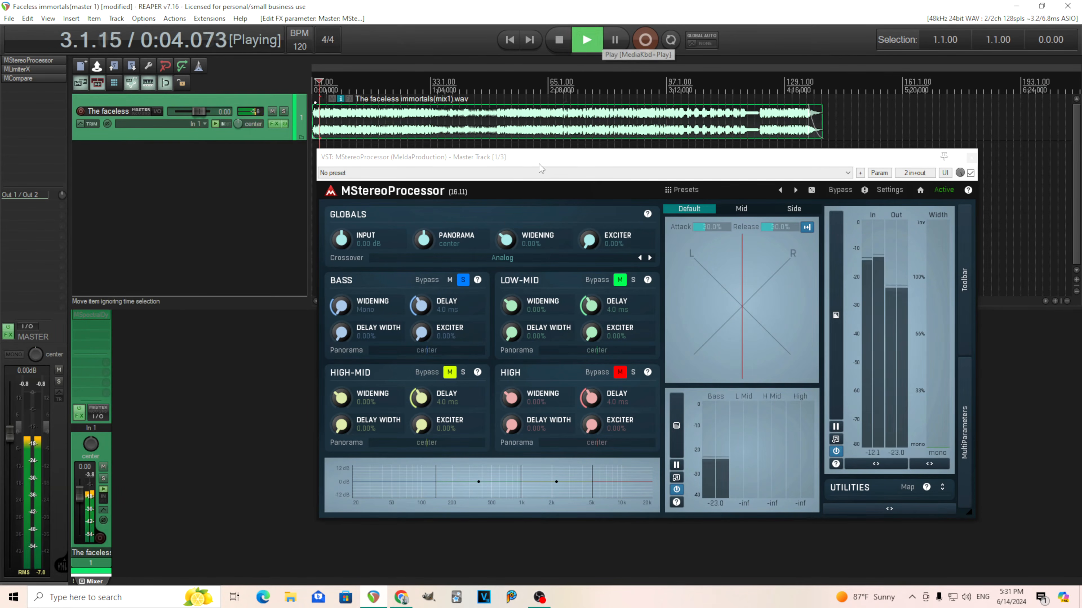
{"action": "left_click", "coordinate": [430, 281]}
{"action": "left_click", "coordinate": [427, 280]}
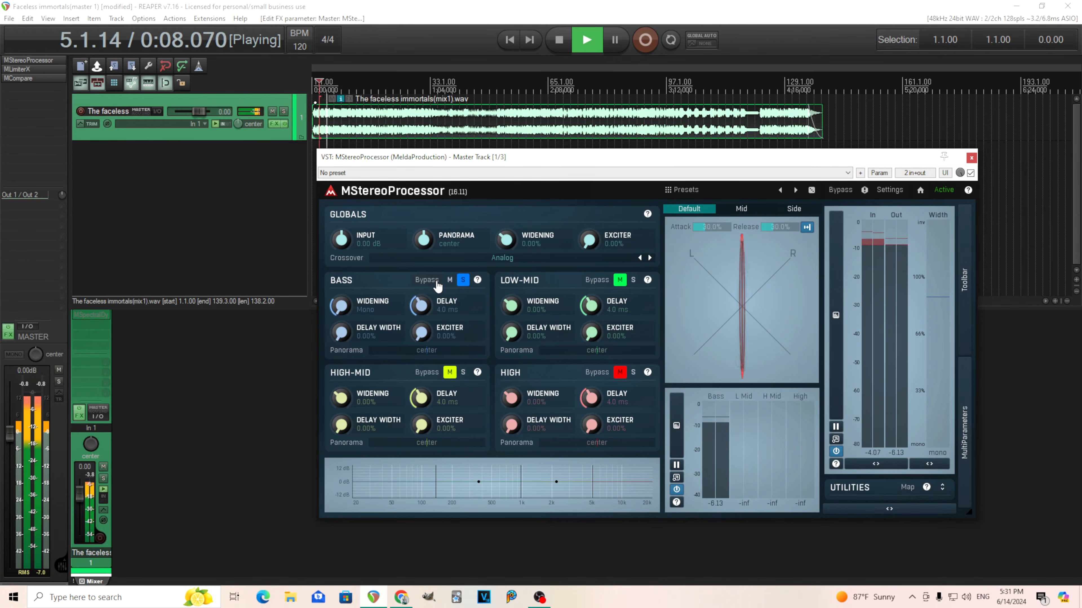
{"action": "left_click", "coordinate": [427, 280]}
{"action": "left_click", "coordinate": [437, 281]}
{"action": "left_click", "coordinate": [561, 42]}
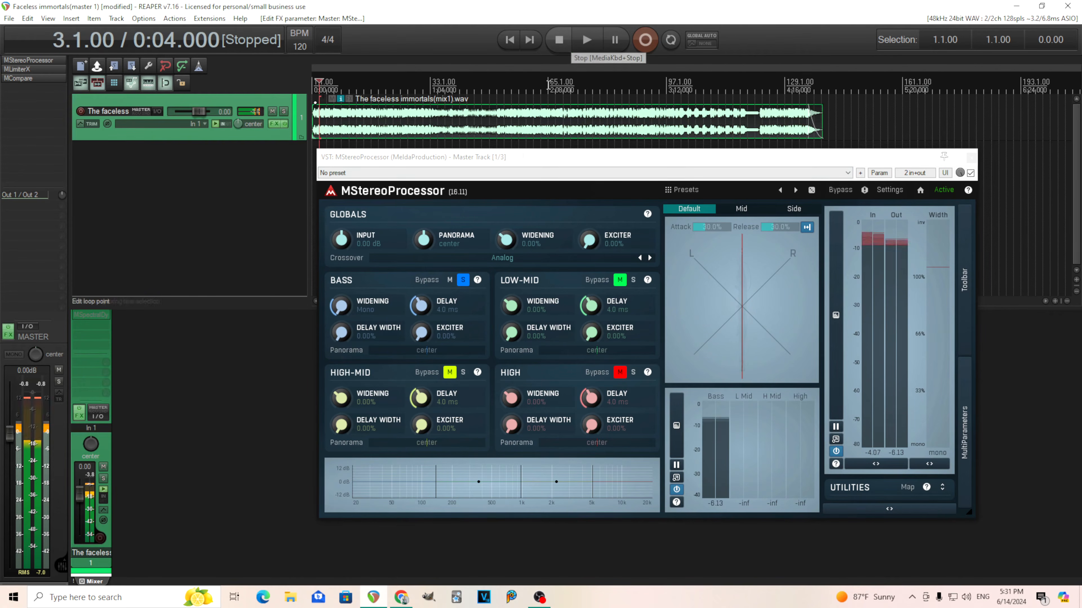
{"action": "left_click", "coordinate": [463, 281]}
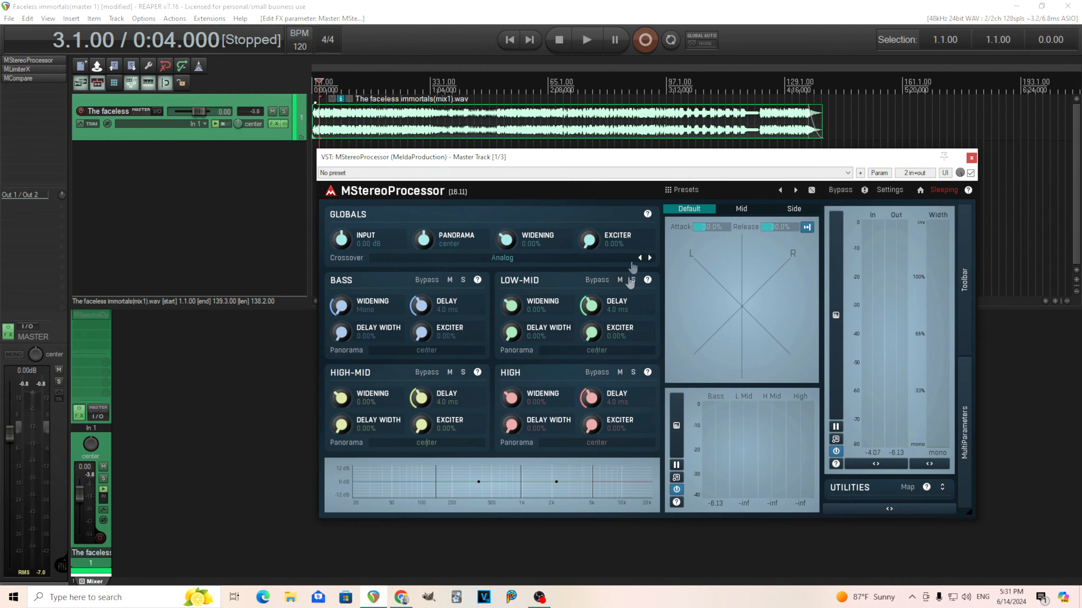
Solo the Low-Mid band and the High-Mid band one at a time, playing each back to check its stereo width.
{"action": "left_click", "coordinate": [591, 40]}
{"action": "left_click", "coordinate": [635, 283]}
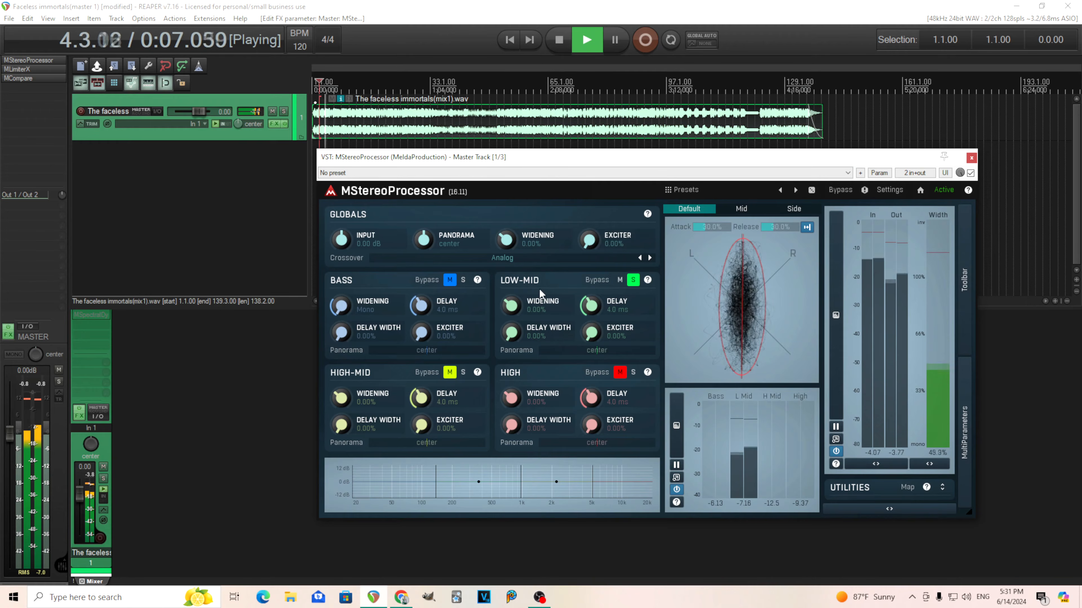
{"action": "left_click", "coordinate": [566, 41]}
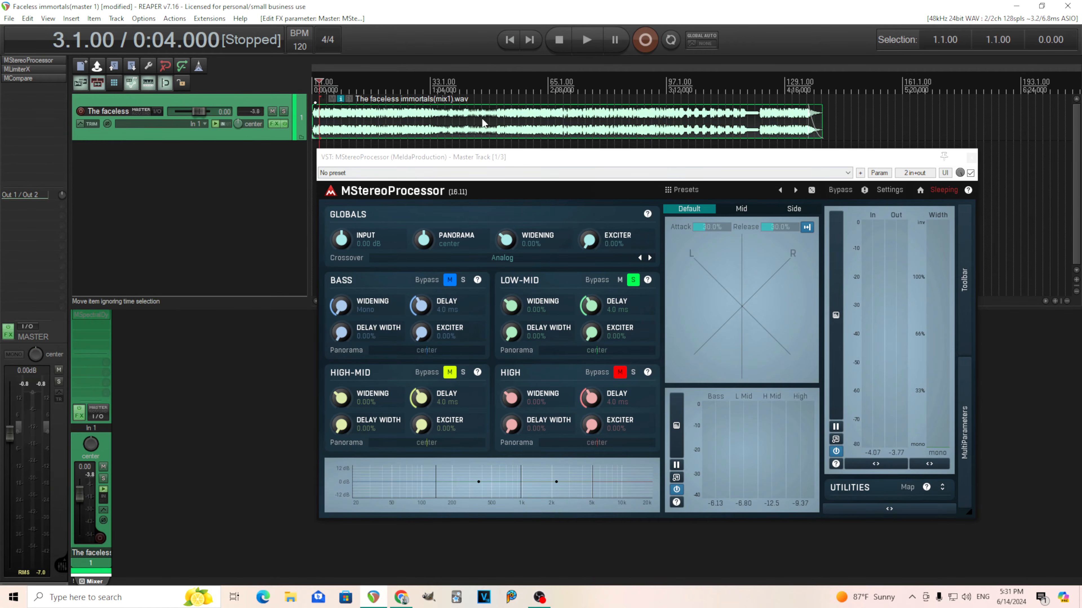
{"action": "left_click", "coordinate": [632, 281]}
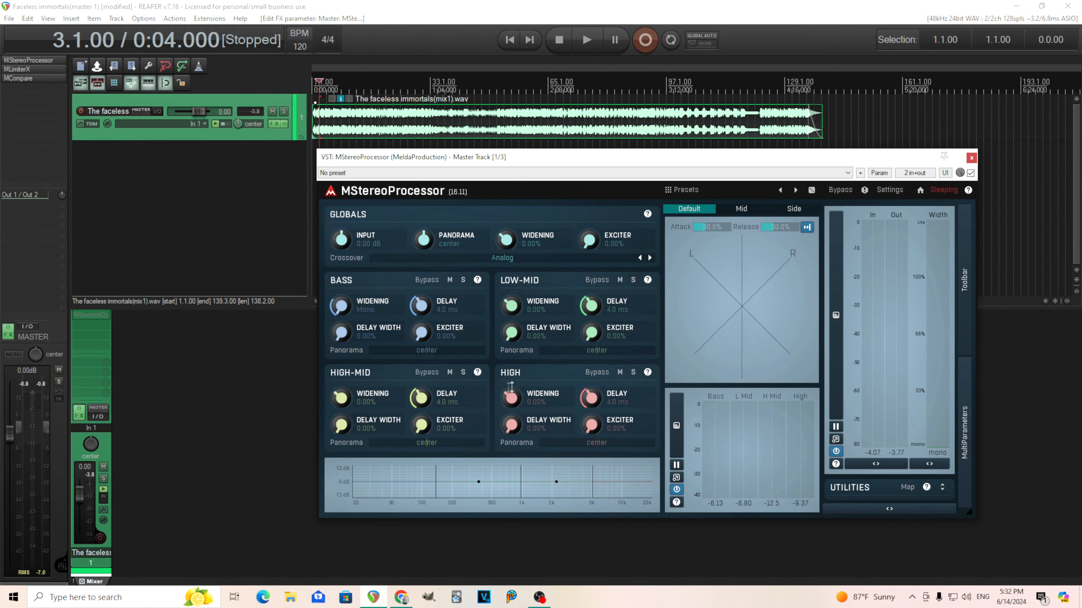
{"action": "left_click", "coordinate": [584, 41]}
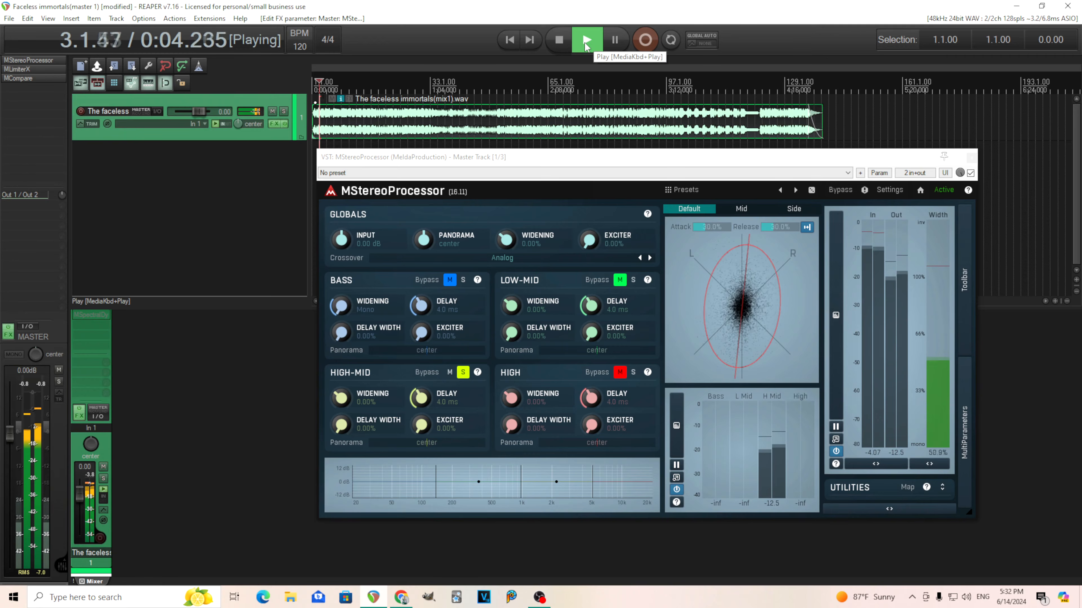
{"action": "left_click", "coordinate": [554, 39]}
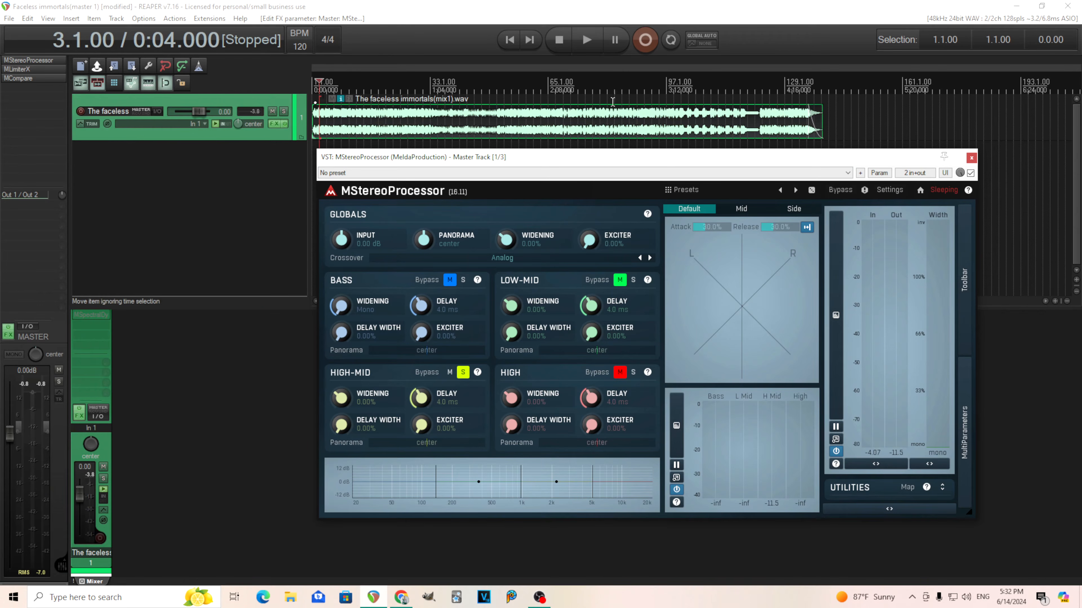
Set the High-Mid band's Delay Width to 18.2% during playback, after trying 88.4%, 31.2% and 100.0%.
{"action": "left_click", "coordinate": [587, 38]}
{"action": "left_click_drag", "start_coordinate": [341, 425], "coordinate": [341, 333]}
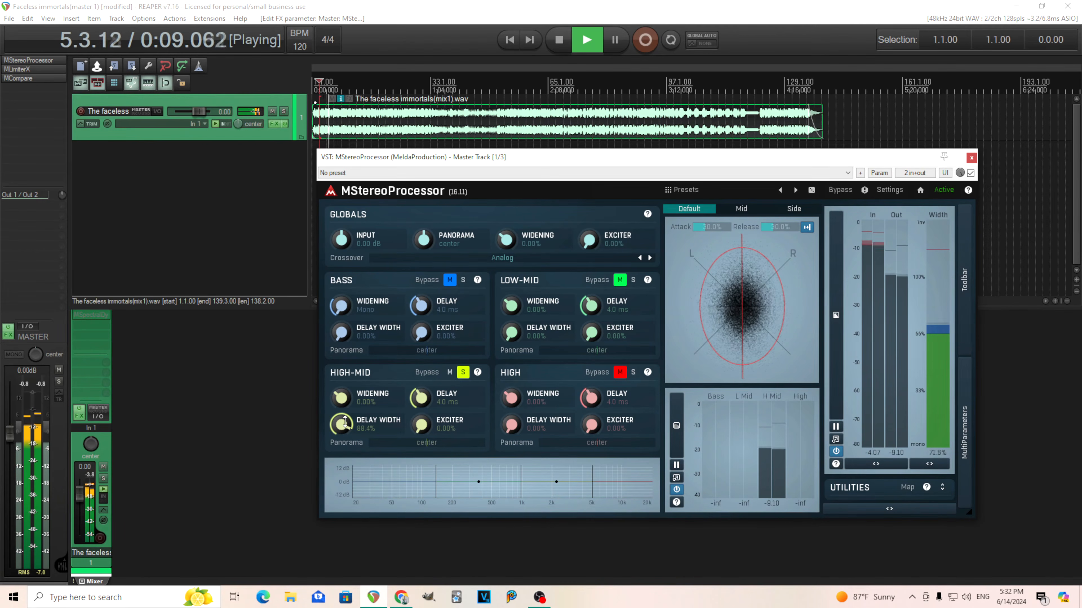
{"action": "left_click_drag", "start_coordinate": [345, 422], "coordinate": [345, 480]}
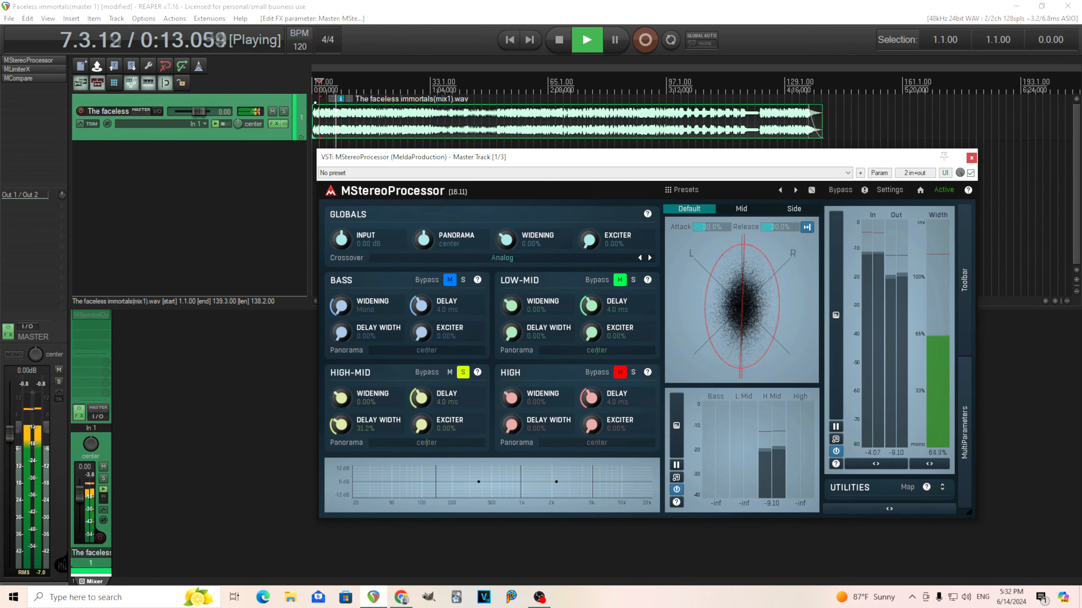
{"action": "left_click", "coordinate": [559, 39]}
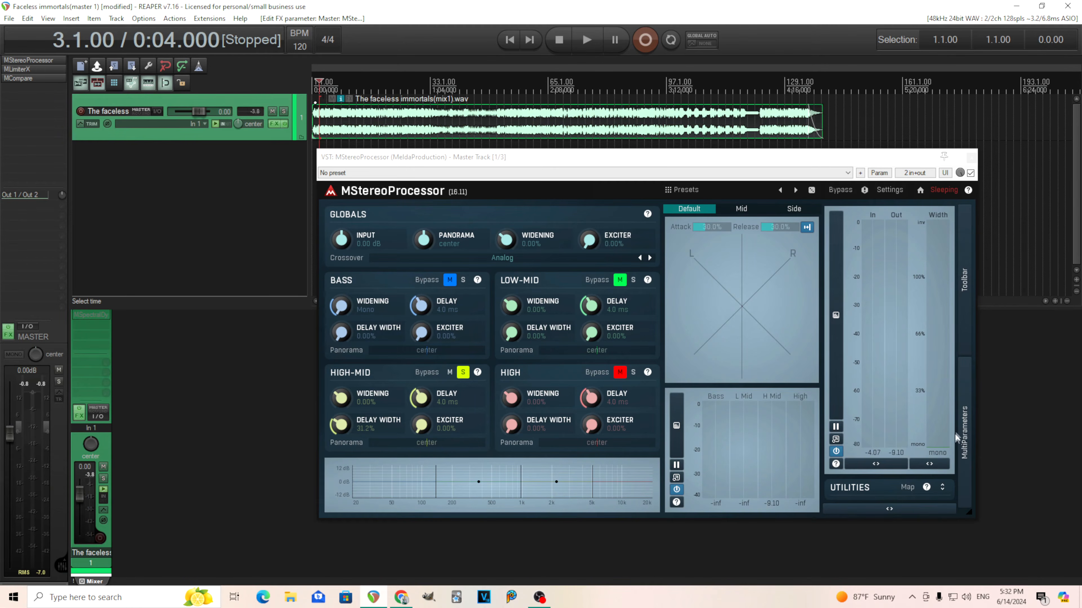
{"action": "left_click", "coordinate": [587, 42]}
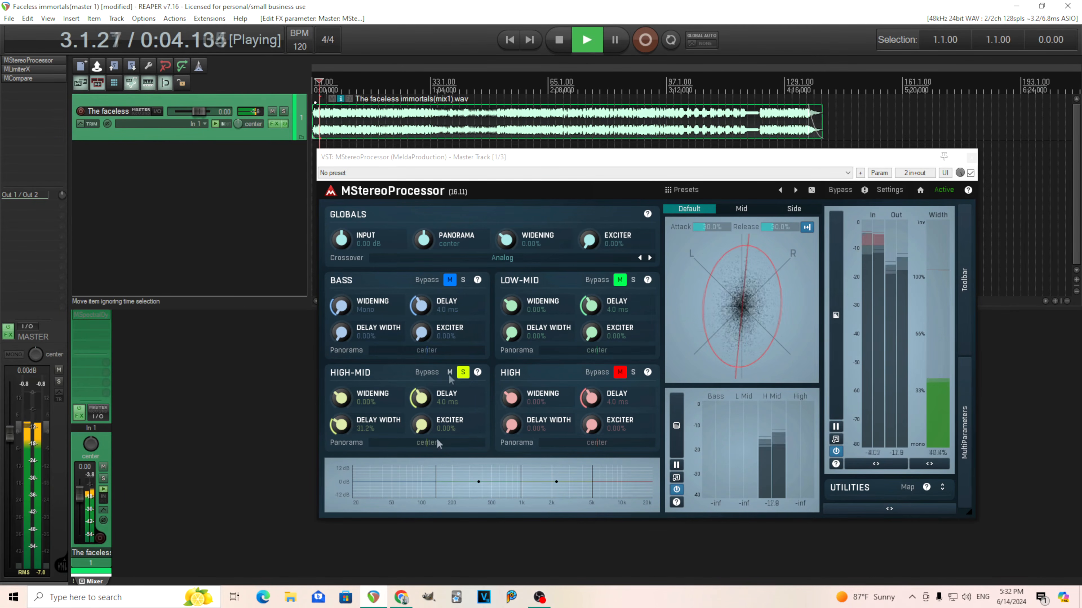
{"action": "left_click_drag", "start_coordinate": [348, 425], "coordinate": [343, 362]}
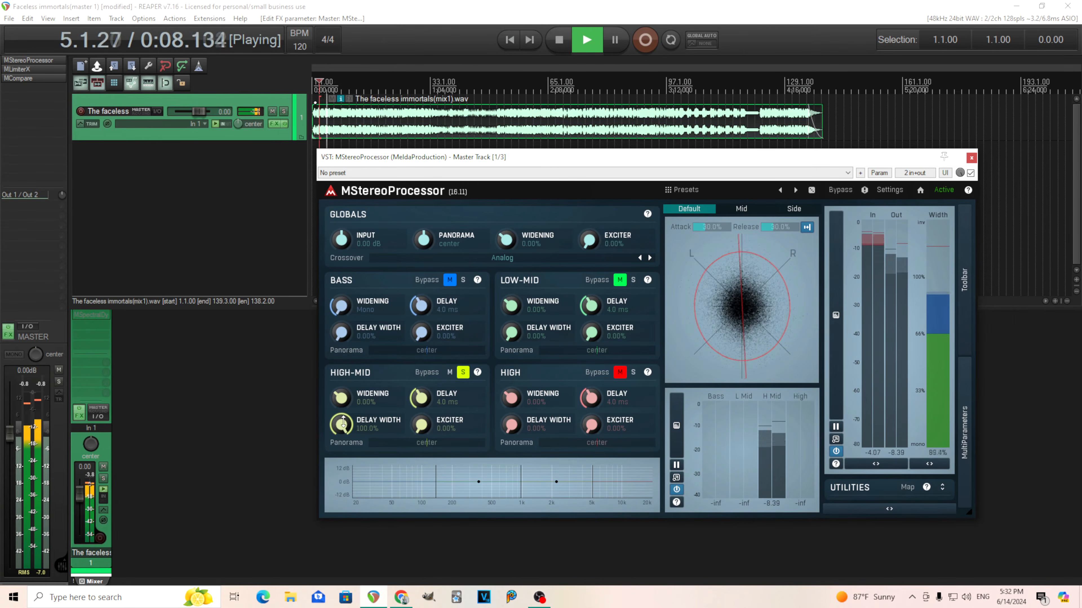
{"action": "left_click_drag", "start_coordinate": [343, 423], "coordinate": [343, 477]}
{"action": "left_click", "coordinate": [557, 40]}
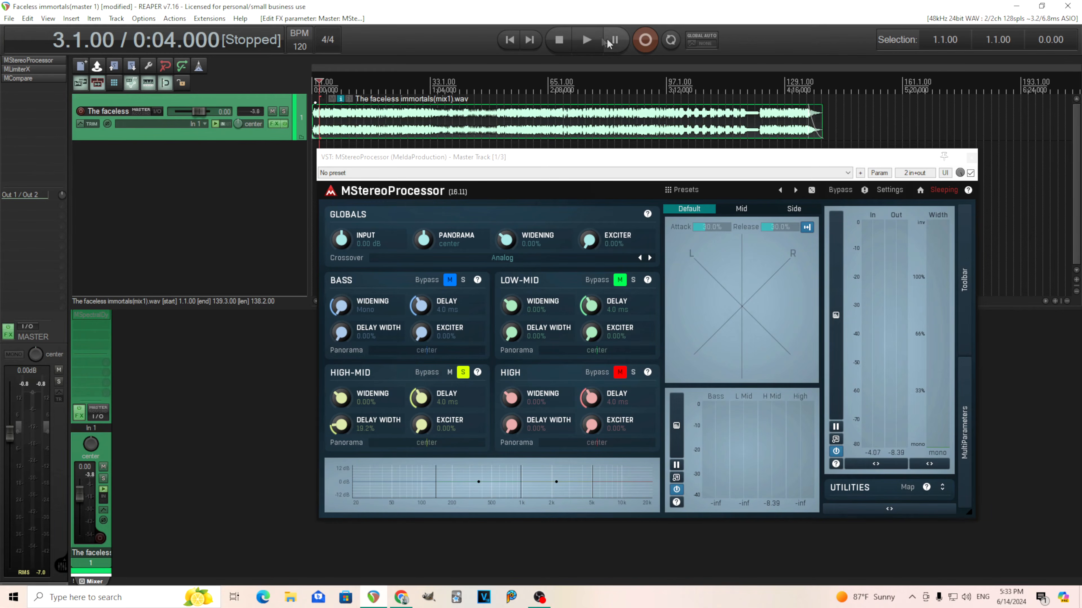
Set the High-Mid band's Exciter to 29.2% while playing the band in solo.
{"action": "left_click", "coordinate": [595, 36]}
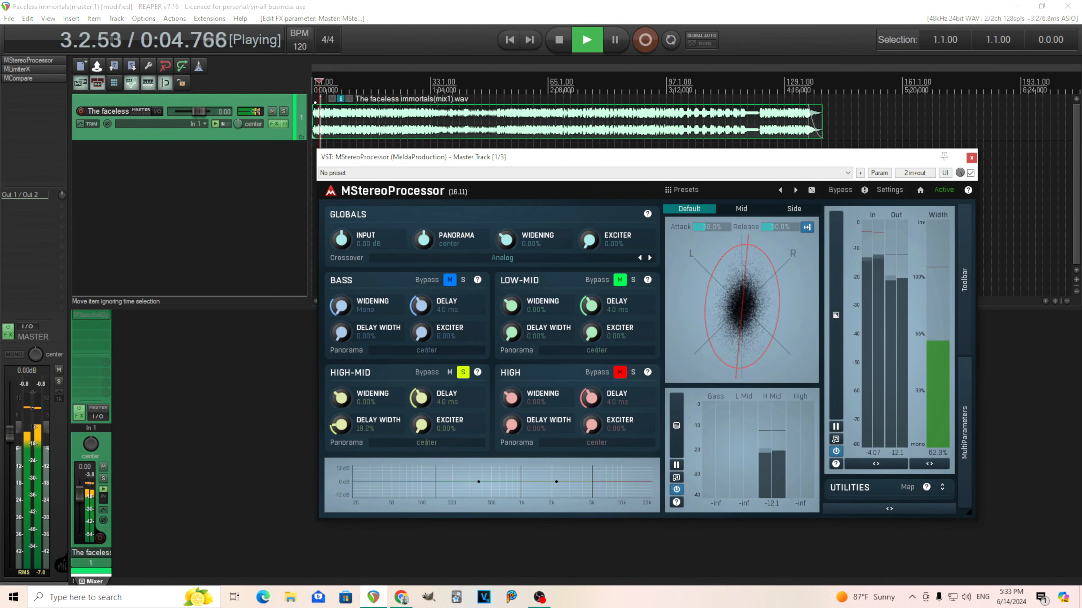
{"action": "left_click_drag", "start_coordinate": [421, 425], "coordinate": [421, 503]}
{"action": "left_click_drag", "start_coordinate": [421, 424], "coordinate": [421, 399]}
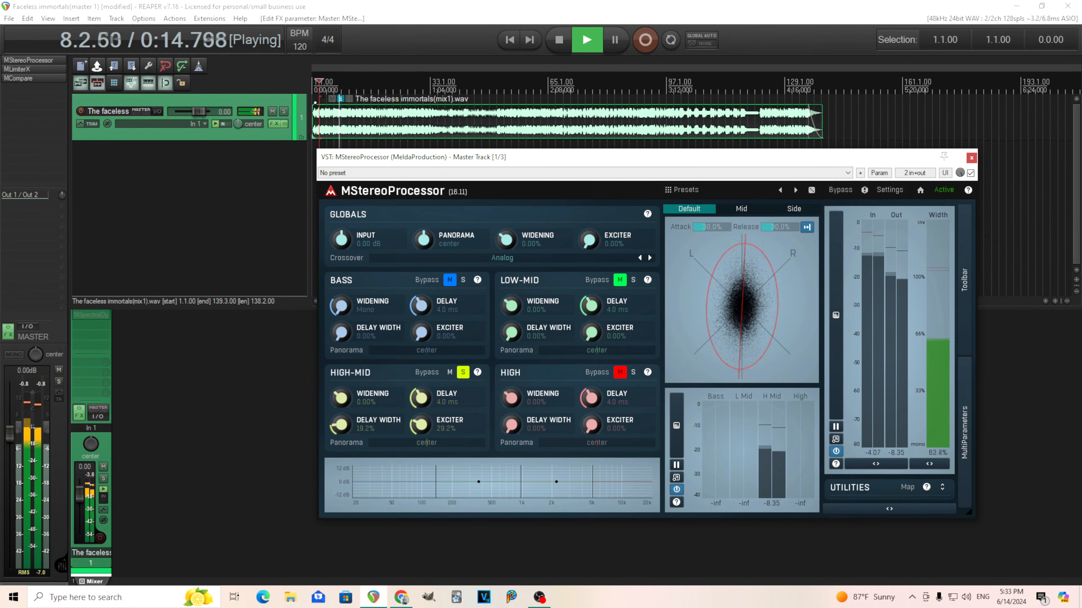
{"action": "left_click", "coordinate": [559, 40]}
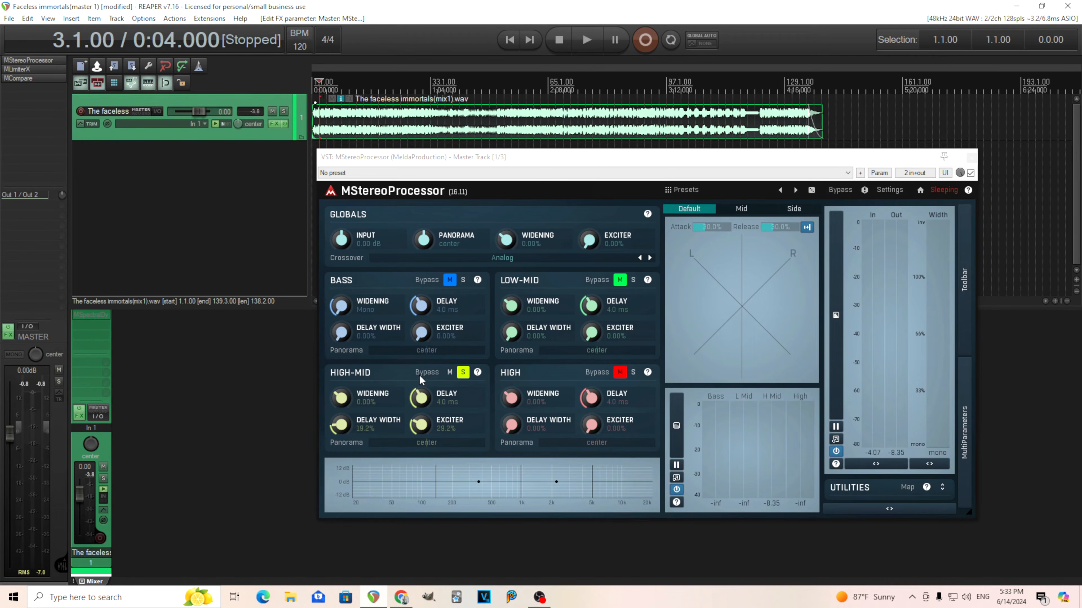
Compare the soloed High-Mid band with its processing bypassed and active during playback.
{"action": "left_click", "coordinate": [587, 42]}
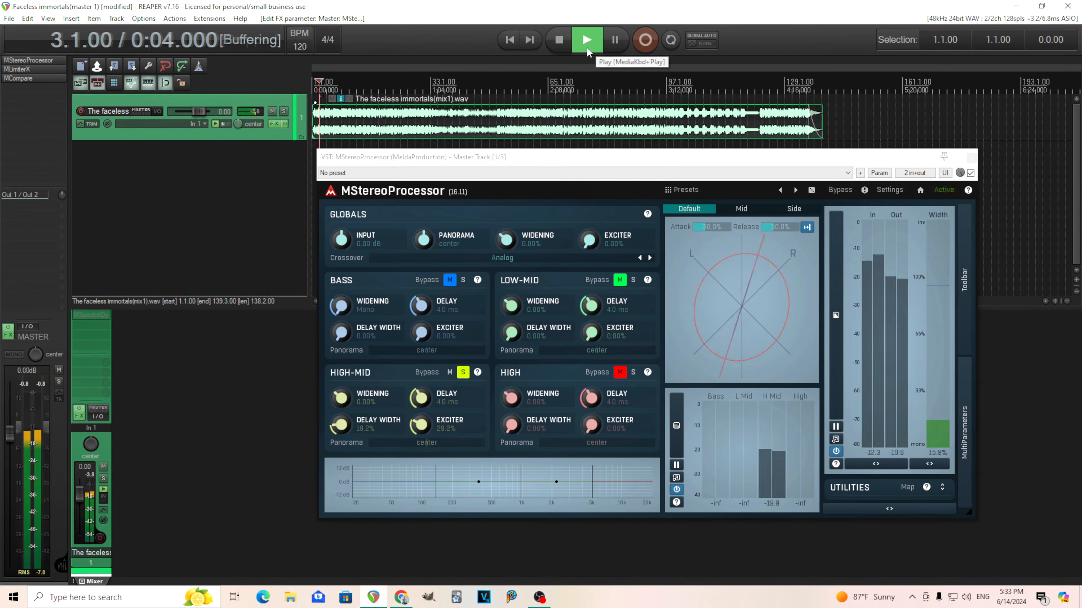
{"action": "left_click", "coordinate": [427, 373]}
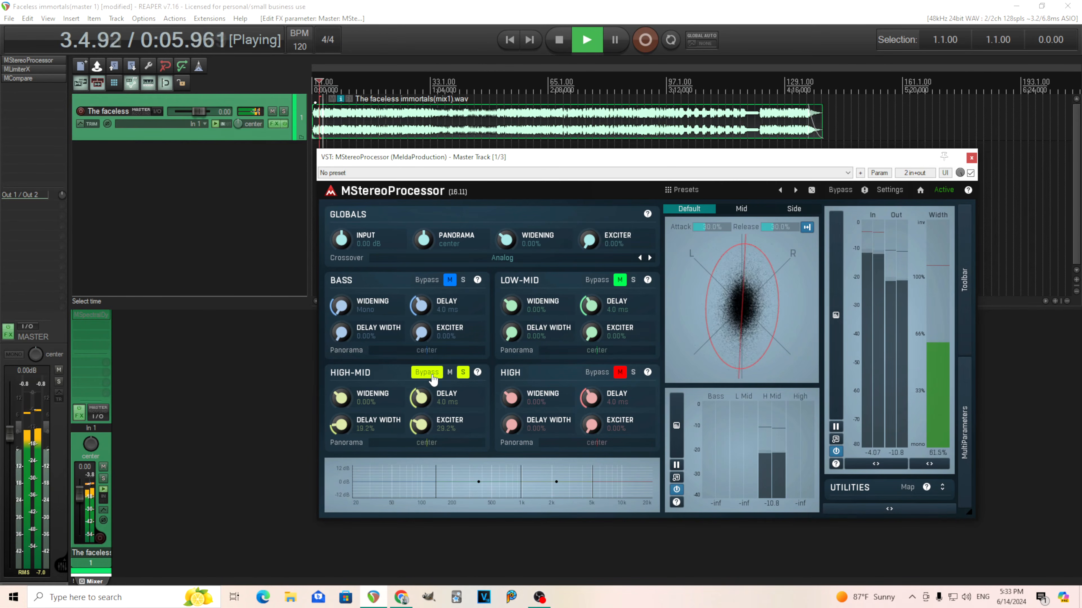
{"action": "left_click", "coordinate": [432, 376]}
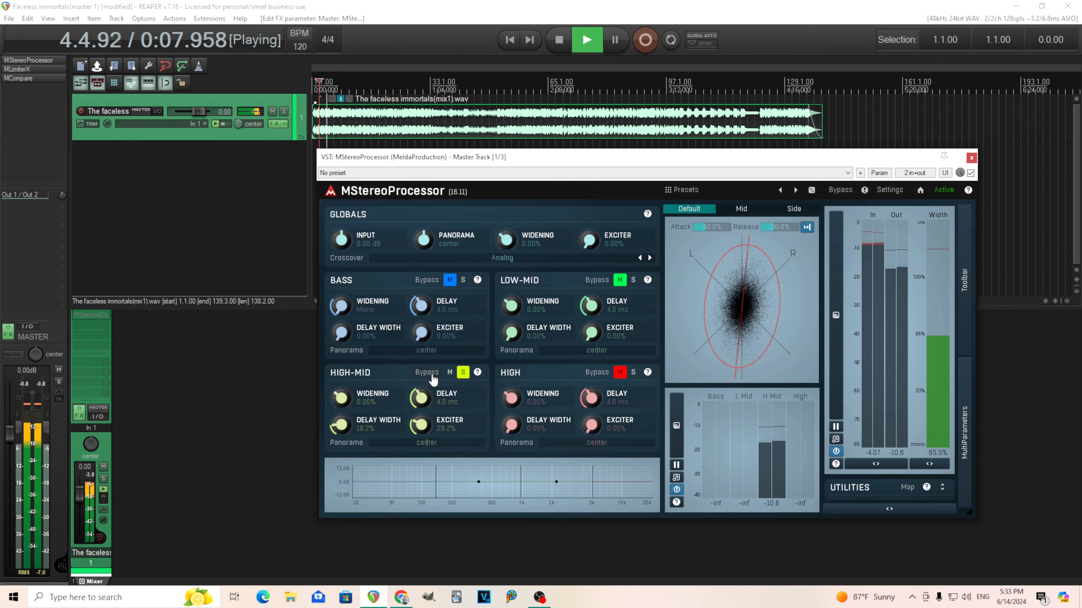
{"action": "left_click", "coordinate": [427, 372]}
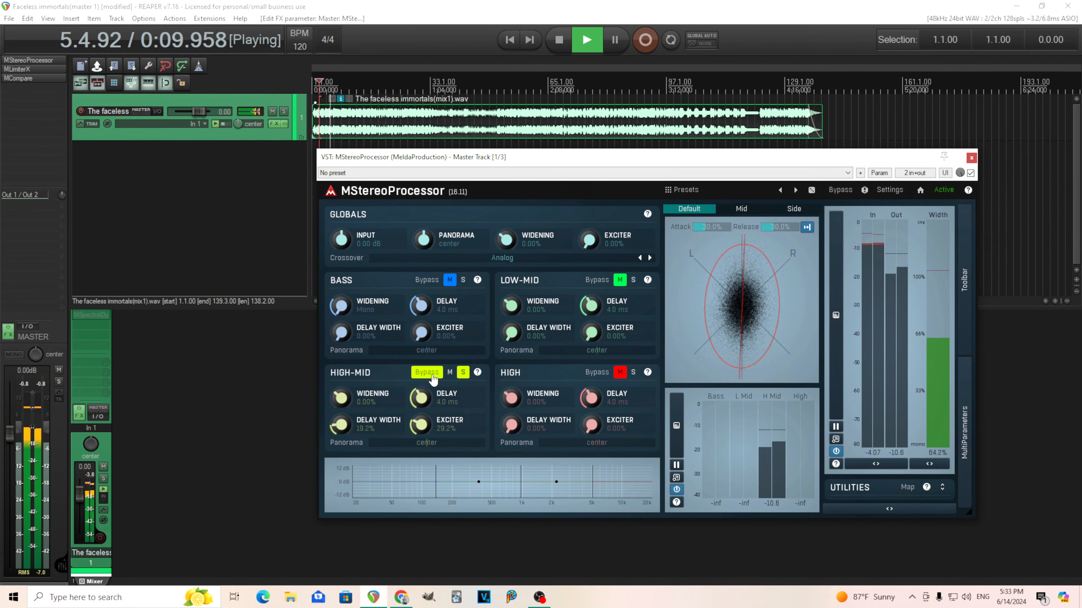
{"action": "left_click", "coordinate": [429, 373]}
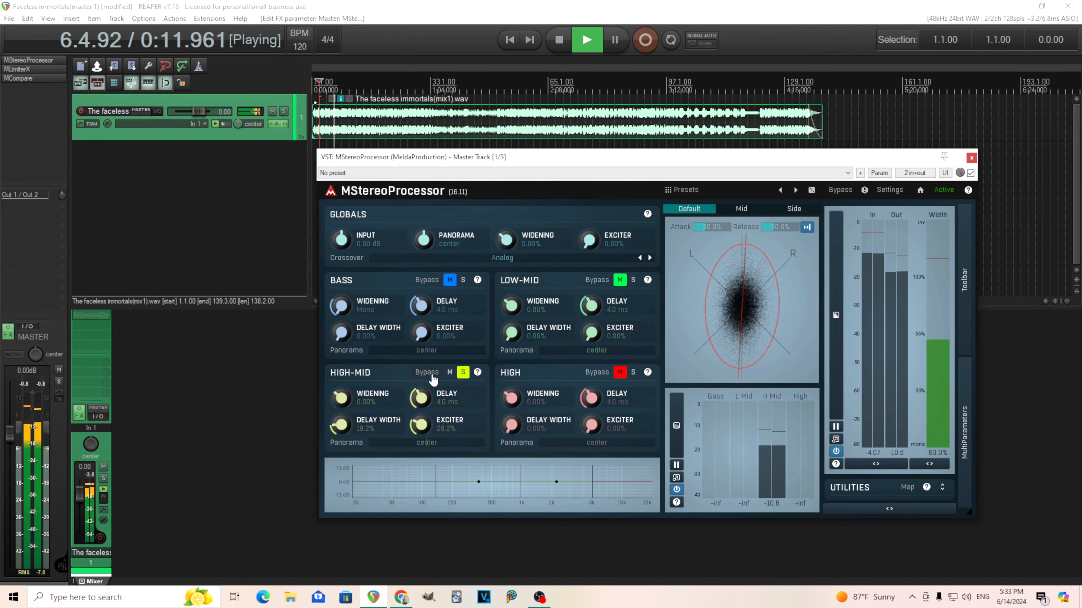
{"action": "left_click", "coordinate": [561, 38]}
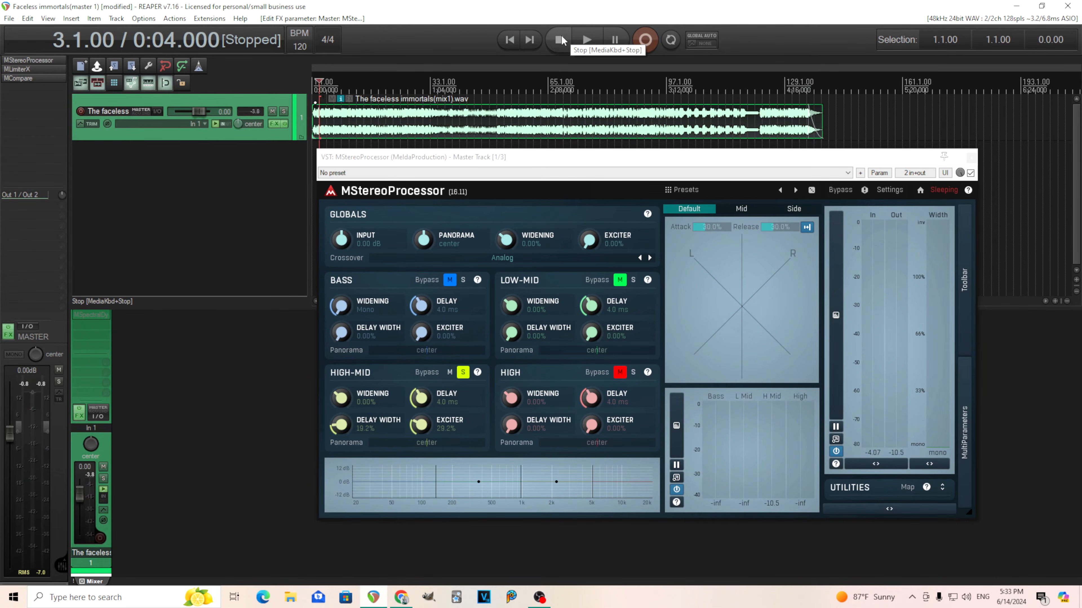
Solo the High band instead of High-Mid, raise its Delay Width to 45.6%, and try extra Widening before resetting it to 0.00%.
{"action": "left_click", "coordinate": [462, 373]}
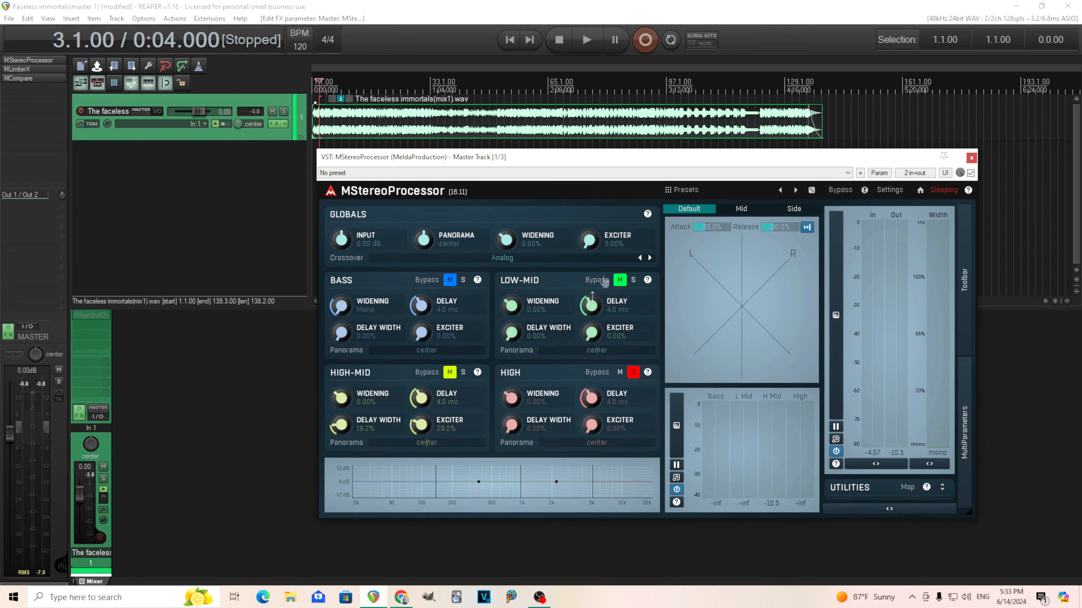
{"action": "key", "text": "space"}
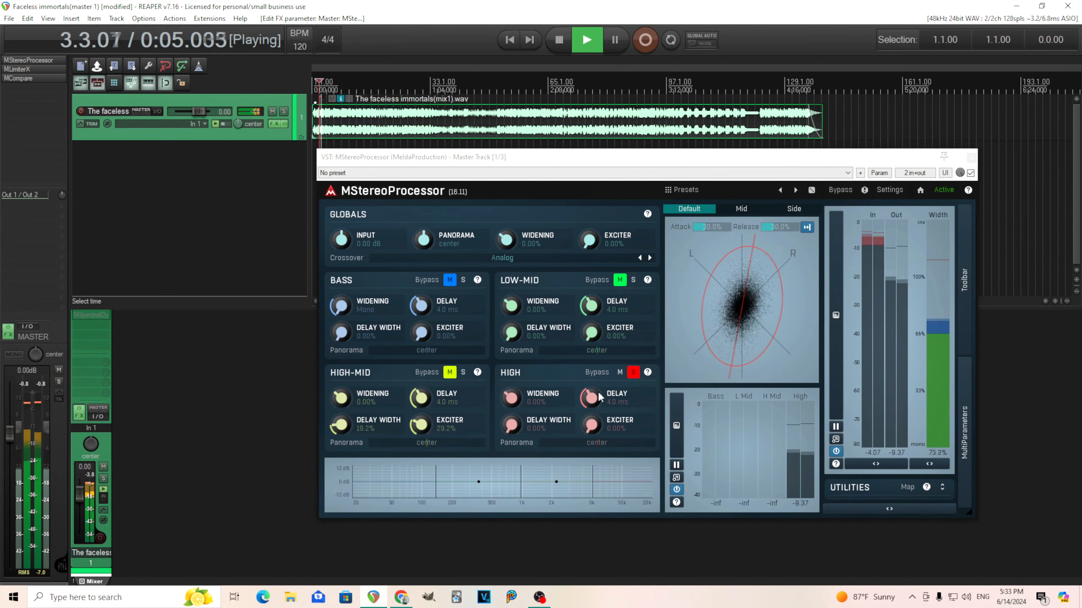
{"action": "left_click_drag", "start_coordinate": [511, 425], "coordinate": [511, 341]}
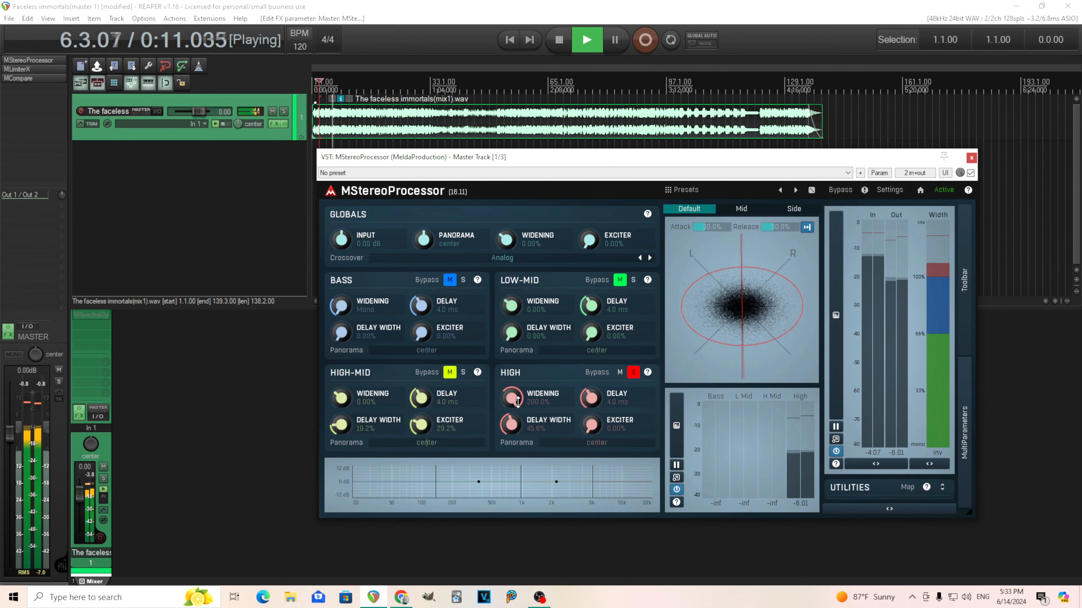
{"action": "key", "text": "space"}
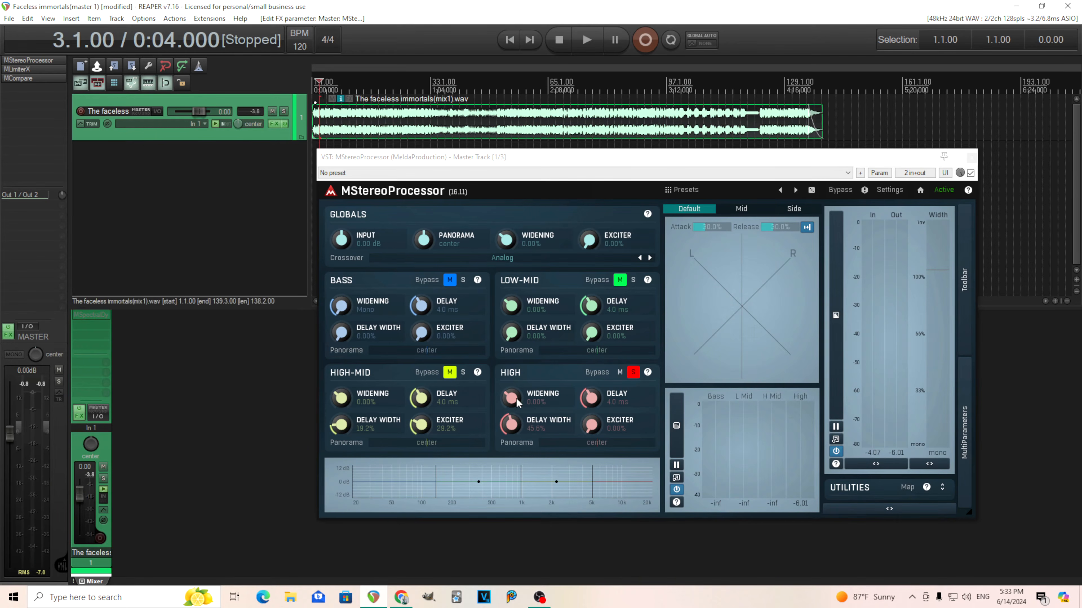
Set the High band's Delay Width to 52.4% and Exciter to 32.0% during playback, checking against the bypassed band.
{"action": "left_click", "coordinate": [587, 40]}
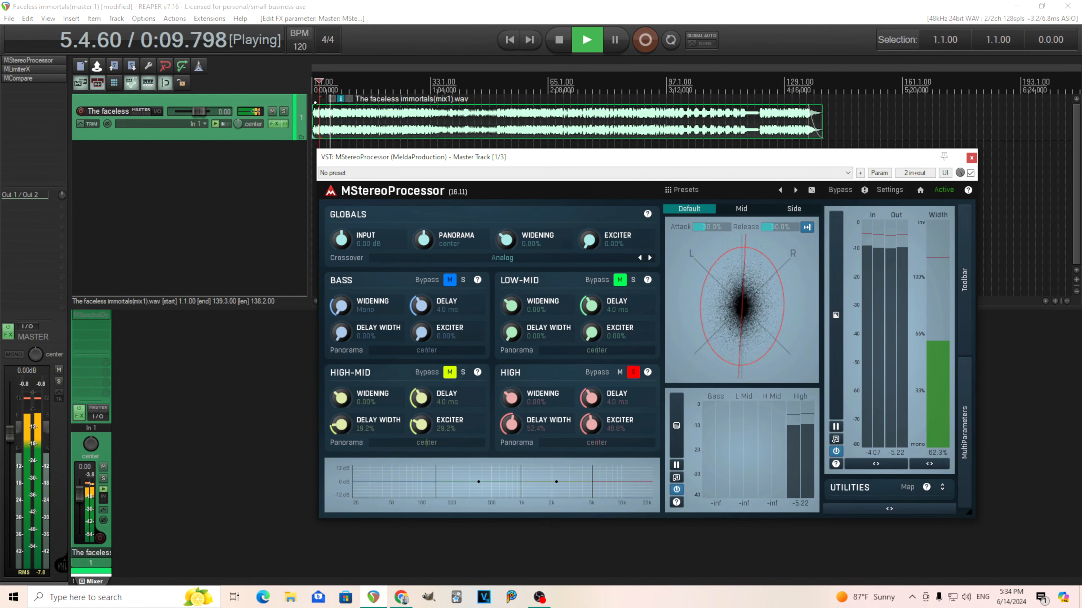
{"action": "left_click", "coordinate": [601, 372]}
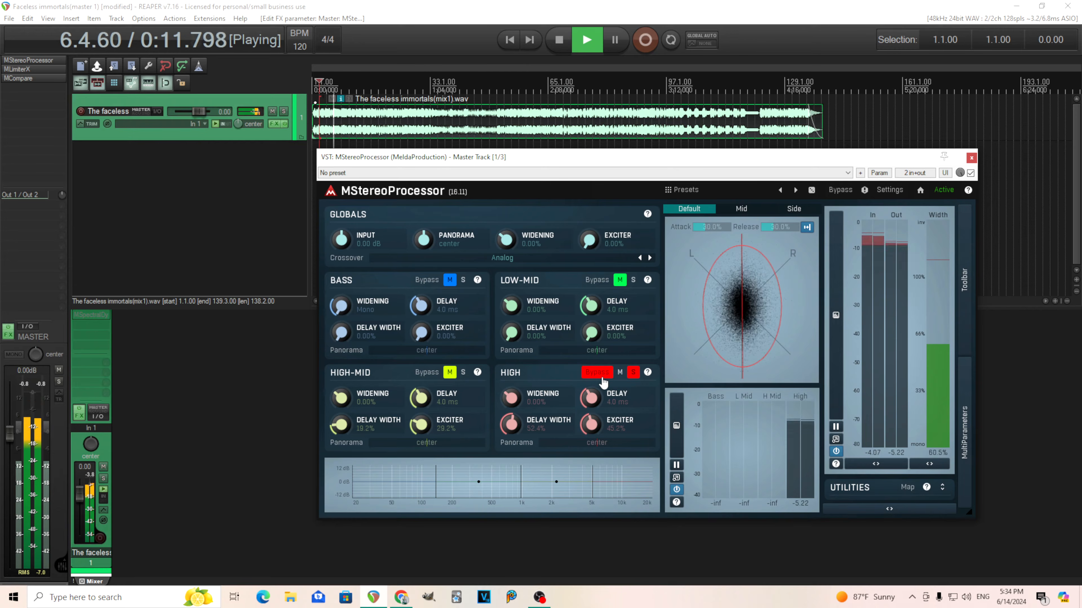
{"action": "left_click", "coordinate": [600, 374]}
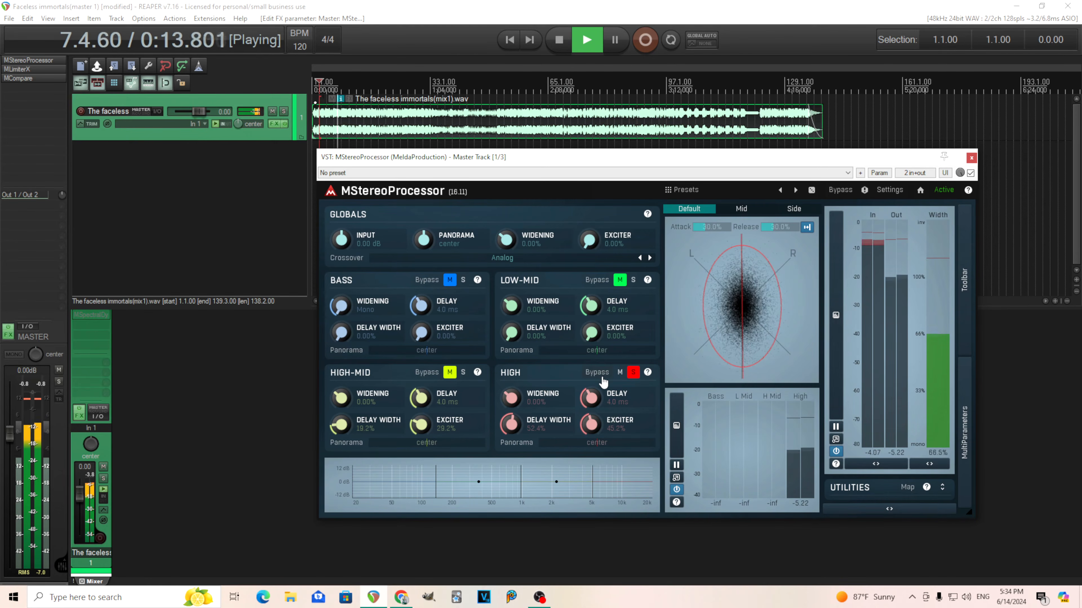
{"action": "left_click_drag", "start_coordinate": [597, 431], "coordinate": [597, 443]}
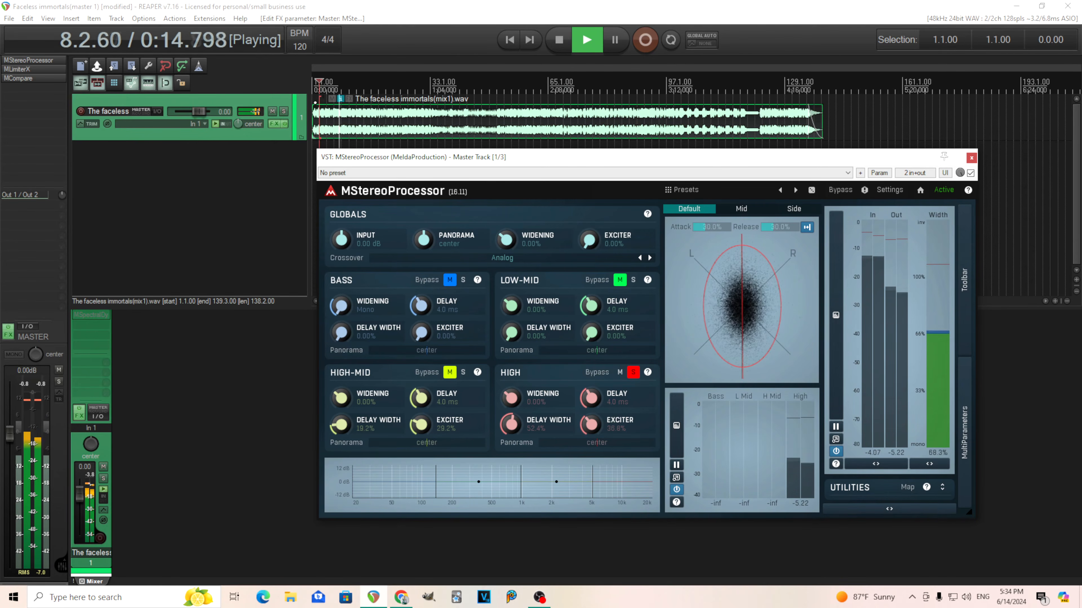
Compare the soloed High band with its processing bypassed and active, stop playback, and clear the solo.
{"action": "left_click", "coordinate": [598, 376]}
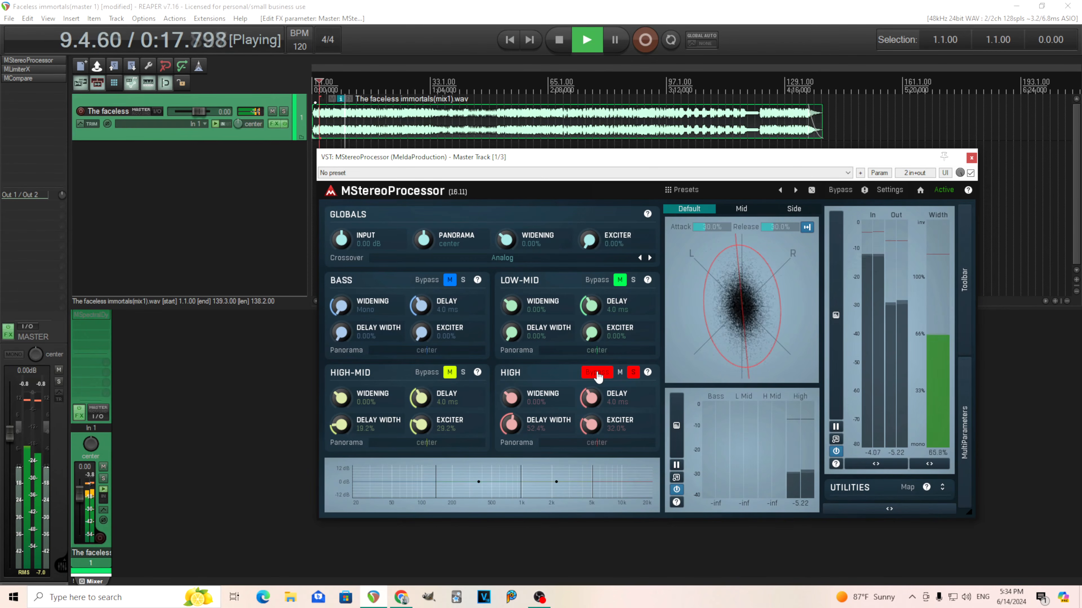
{"action": "left_click", "coordinate": [598, 374]}
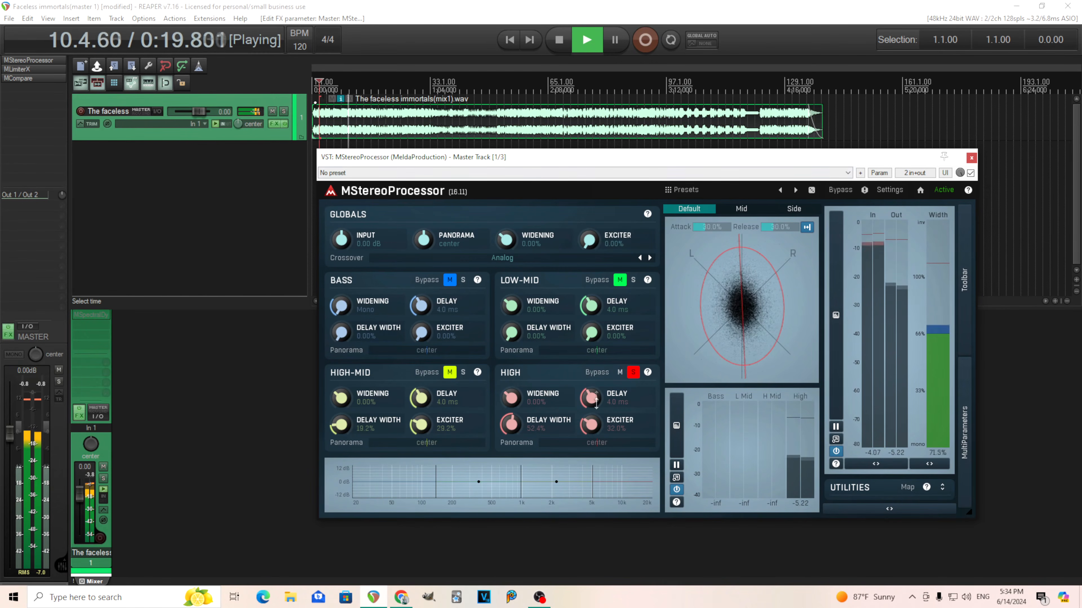
{"action": "left_click", "coordinate": [598, 374]}
{"action": "left_click", "coordinate": [598, 374]}
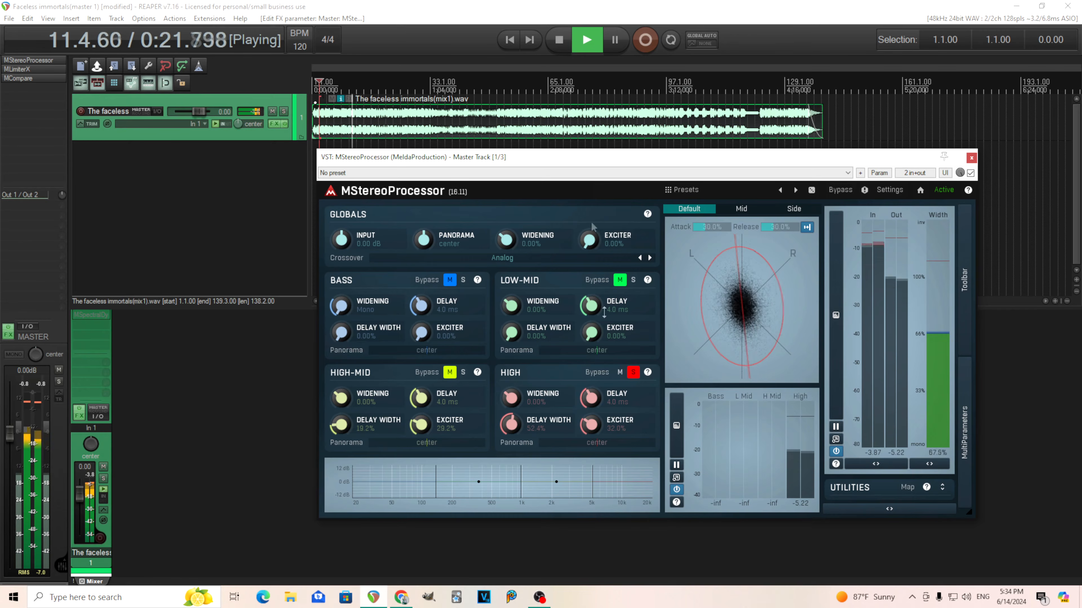
{"action": "left_click", "coordinate": [556, 42]}
{"action": "left_click", "coordinate": [633, 373]}
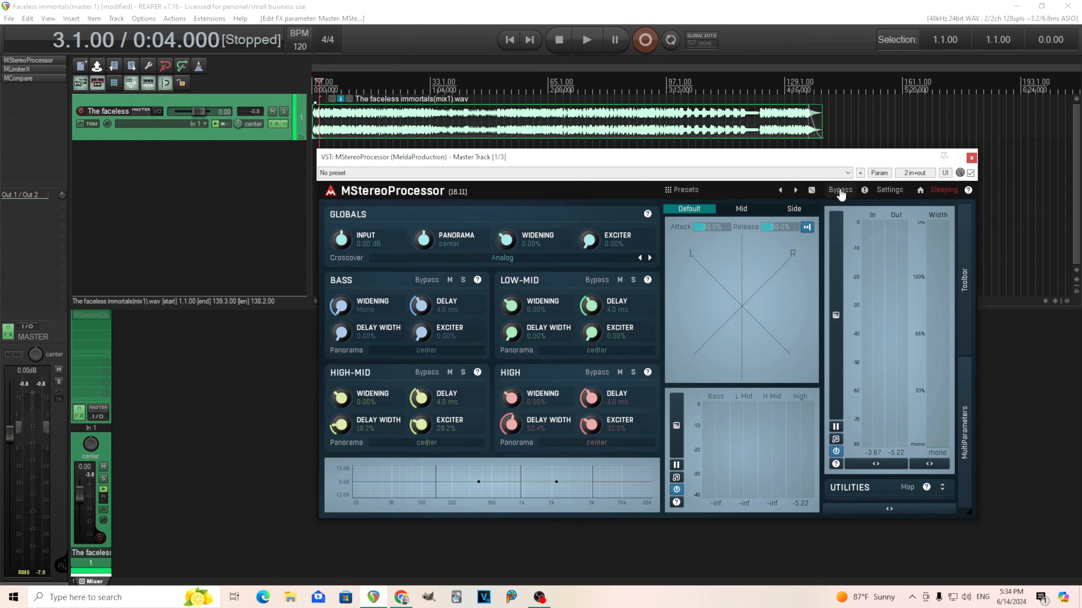
Play the full mix and compare it with the whole MStereoProcessor plug-in bypassed and active.
{"action": "left_click", "coordinate": [587, 41]}
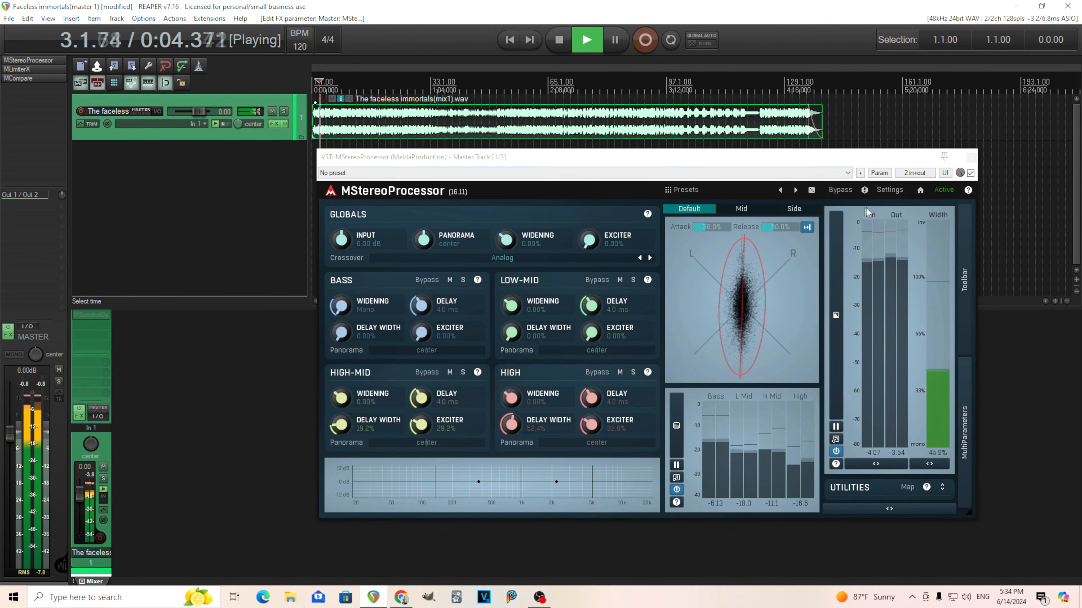
{"action": "left_click", "coordinate": [845, 192]}
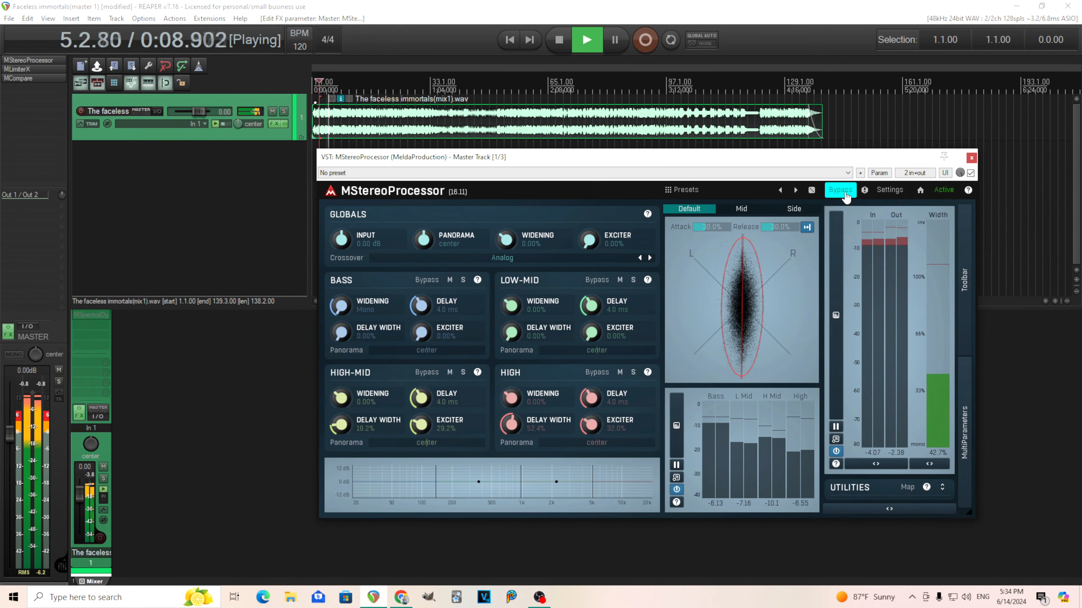
{"action": "left_click", "coordinate": [845, 193]}
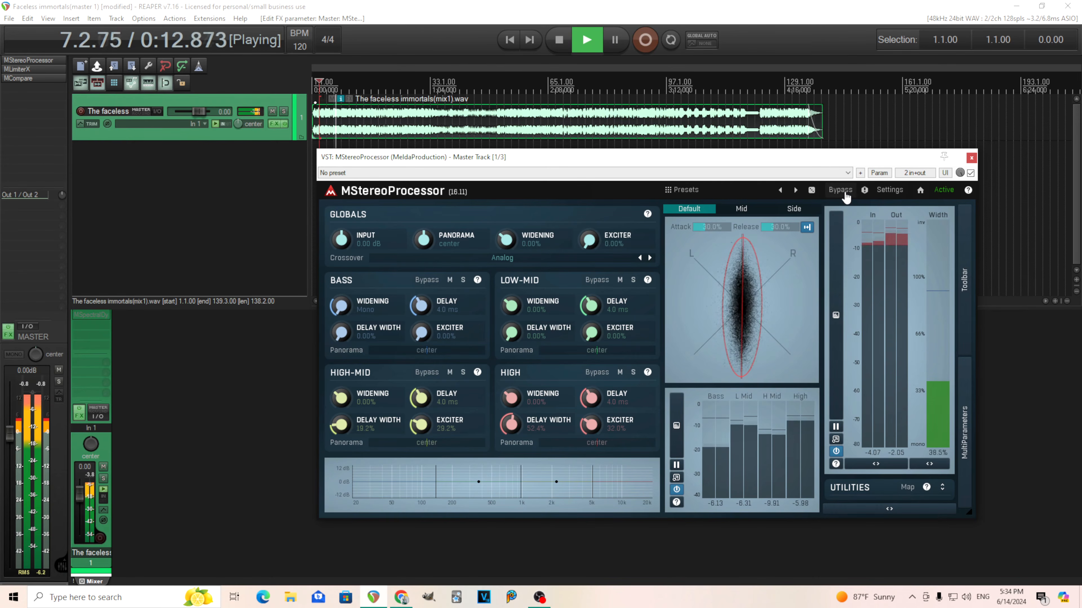
Repeat the comparison of the full mix with MStereoProcessor bypassed and active, and stop playback.
{"action": "left_click", "coordinate": [840, 191]}
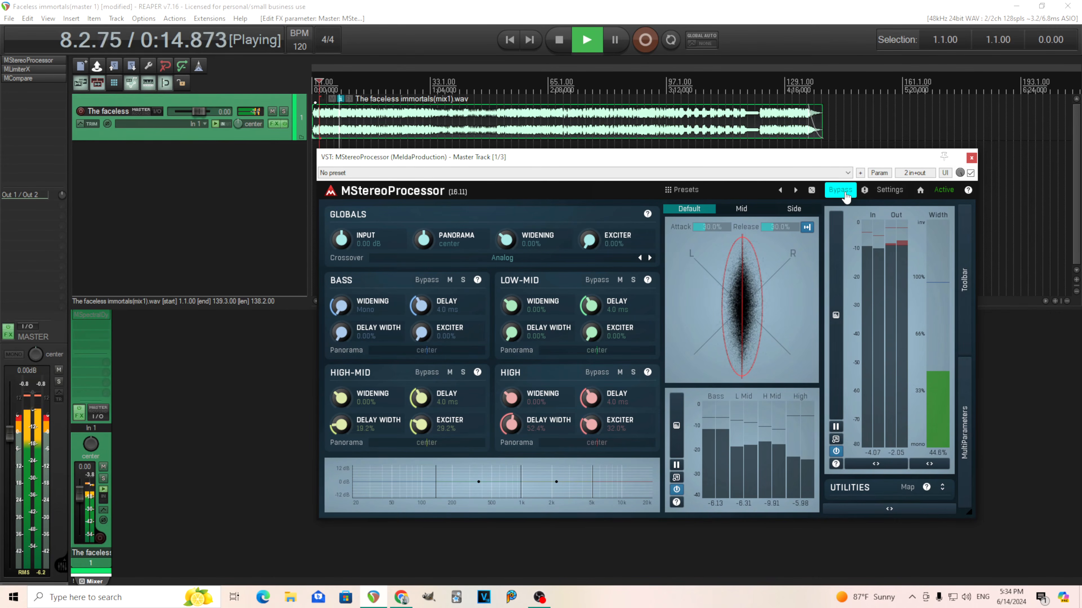
{"action": "left_click", "coordinate": [840, 190]}
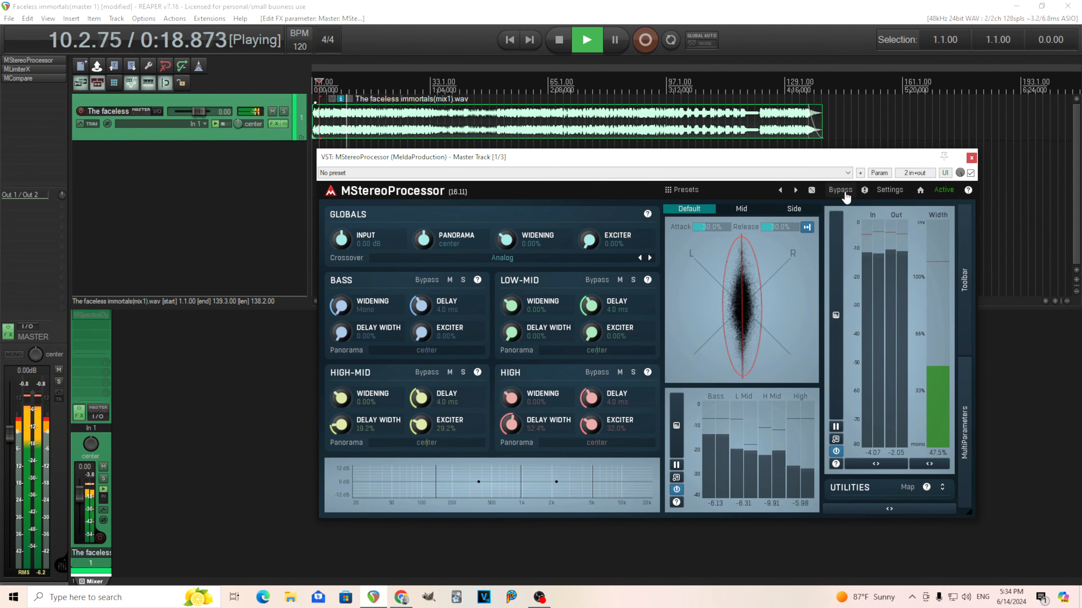
{"action": "left_click", "coordinate": [841, 190]}
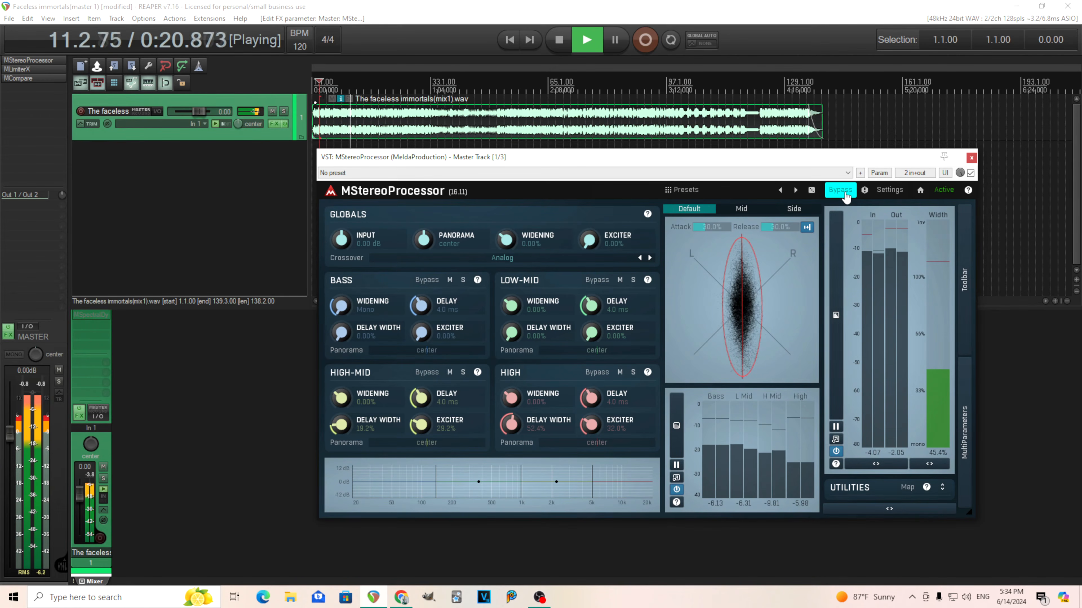
{"action": "left_click", "coordinate": [844, 195]}
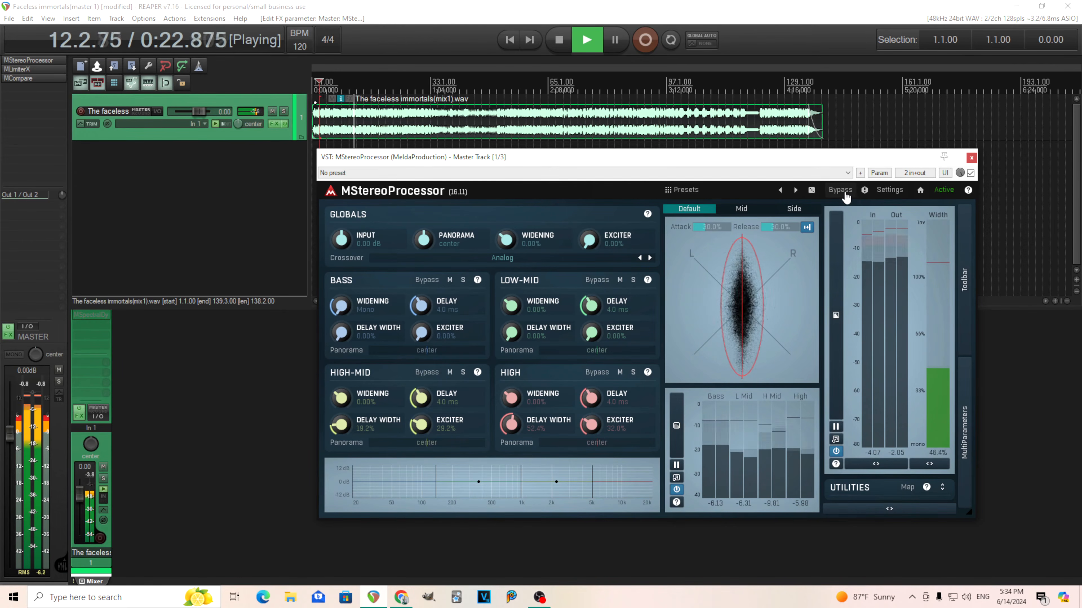
{"action": "left_click", "coordinate": [563, 37]}
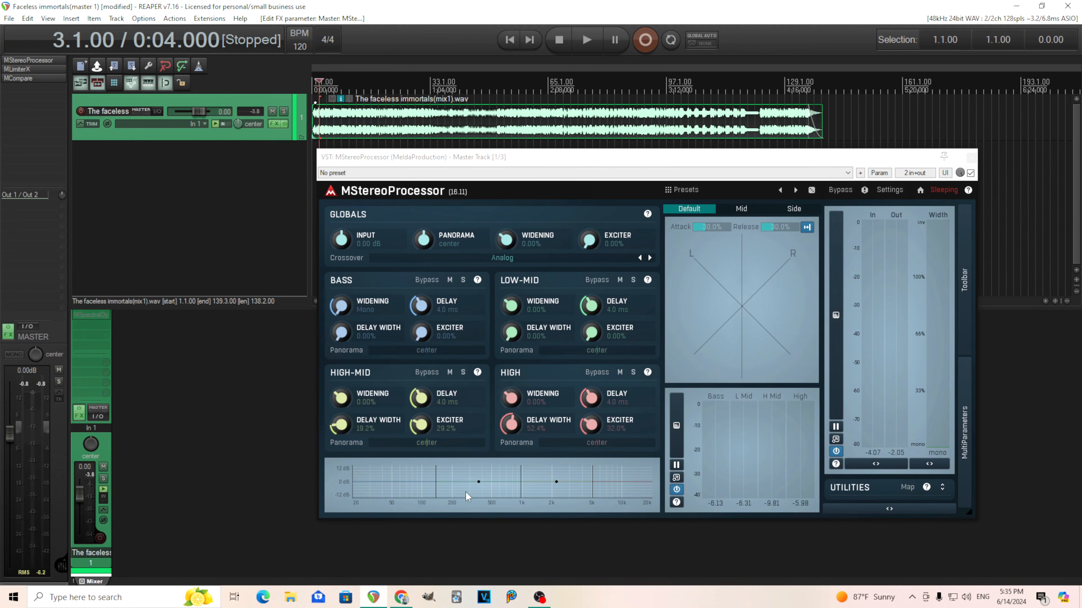
Try changing the Bass and Low-Mid band levels in the frequency graph, and reset the Bass level.
{"action": "left_click", "coordinate": [435, 475]}
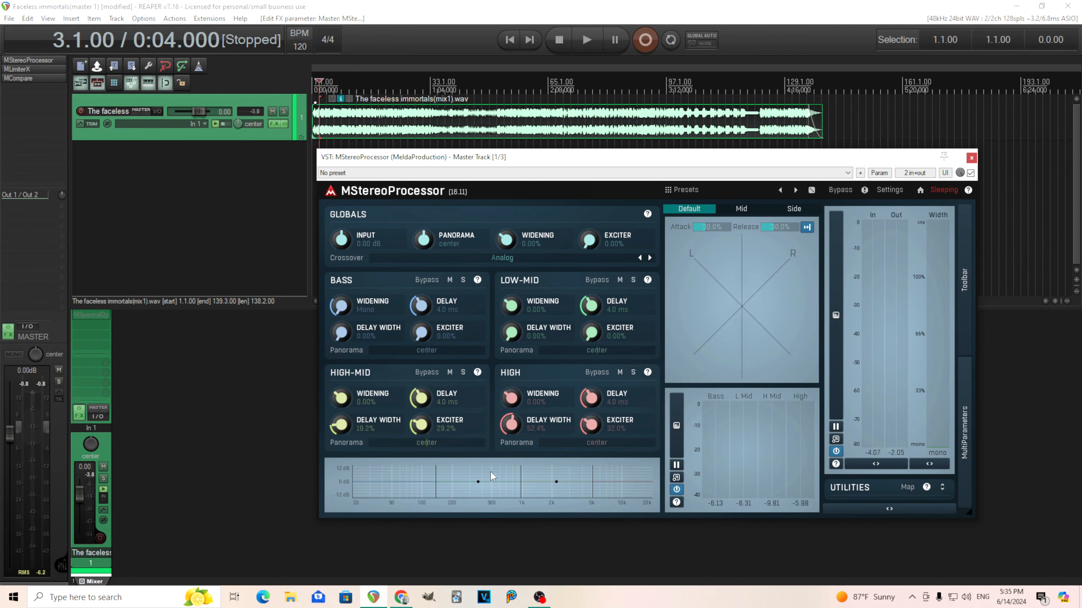
{"action": "left_click_drag", "start_coordinate": [396, 483], "coordinate": [396, 474]}
{"action": "double_click", "coordinate": [396, 474]}
{"action": "left_click_drag", "start_coordinate": [492, 481], "coordinate": [493, 483]}
Lower the Low-Mid band's level slightly in the frequency graph during playback, and stop playback.
{"action": "left_click", "coordinate": [586, 39]}
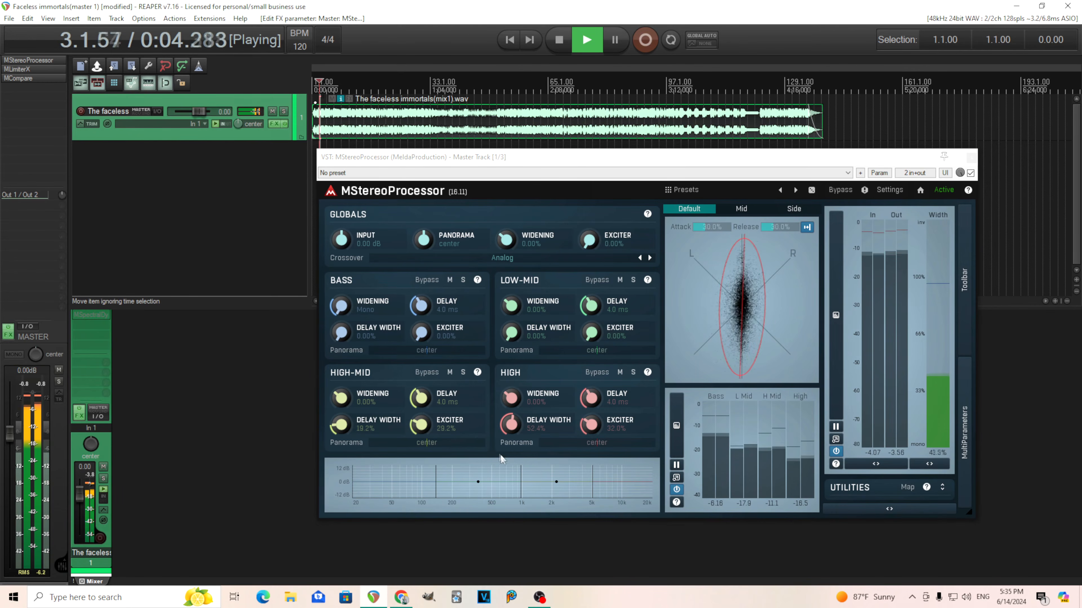
{"action": "mouse_move", "coordinate": [486, 481]}
{"action": "left_mouse_down"}
{"action": "mouse_move", "coordinate": [490, 510]}
{"action": "mouse_move", "coordinate": [488, 485]}
{"action": "left_mouse_up"}
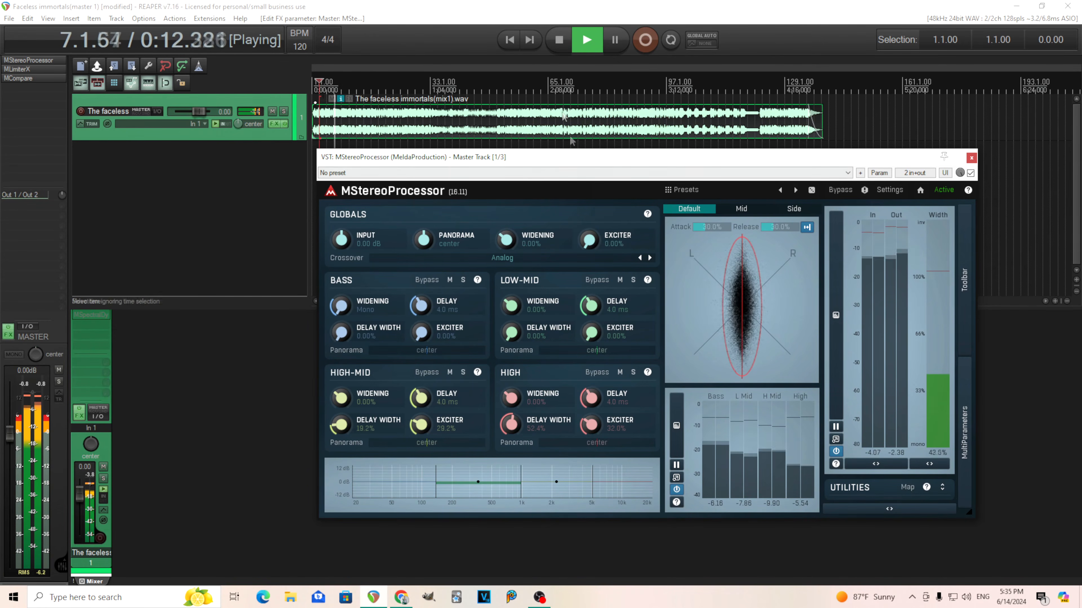
{"action": "left_click", "coordinate": [550, 47]}
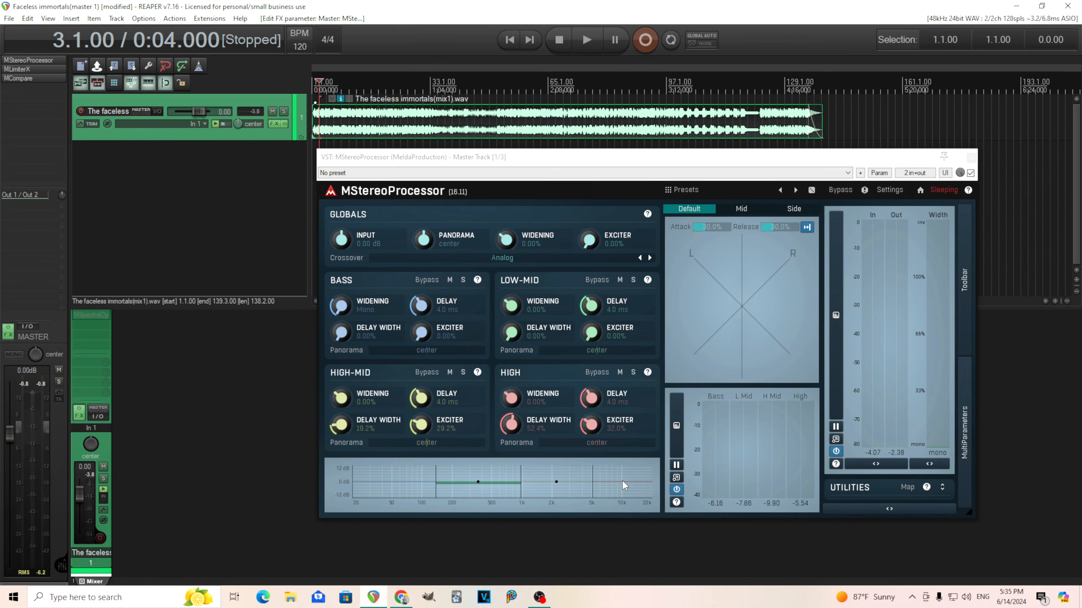
Raise the High band's level to +1.24 dB in the frequency graph during playback, and stop playback.
{"action": "left_click", "coordinate": [595, 35]}
{"action": "left_click_drag", "start_coordinate": [635, 481], "coordinate": [634, 480]}
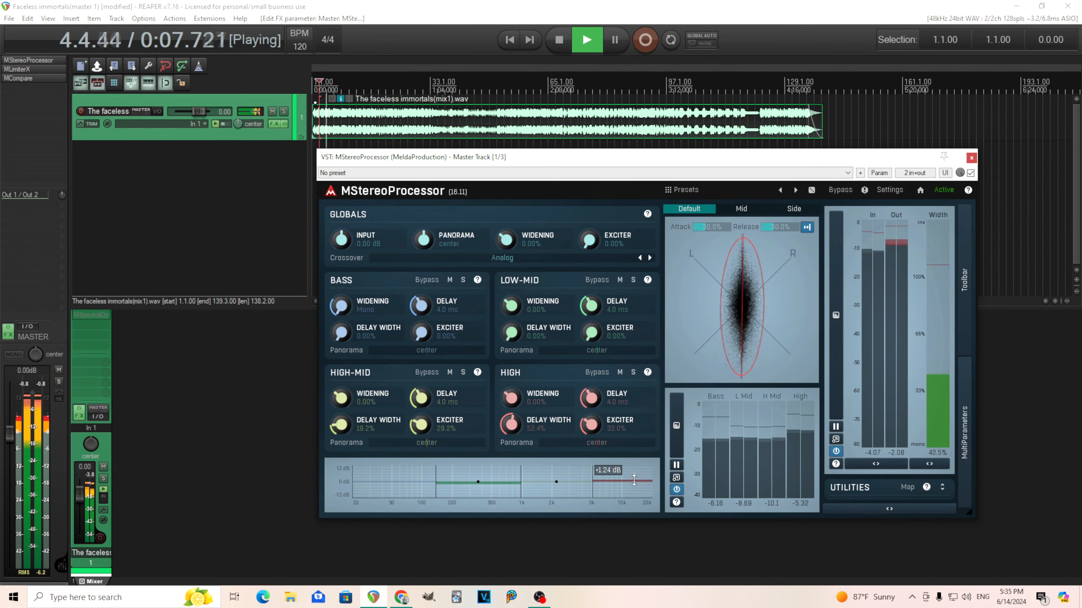
{"action": "left_click", "coordinate": [567, 47]}
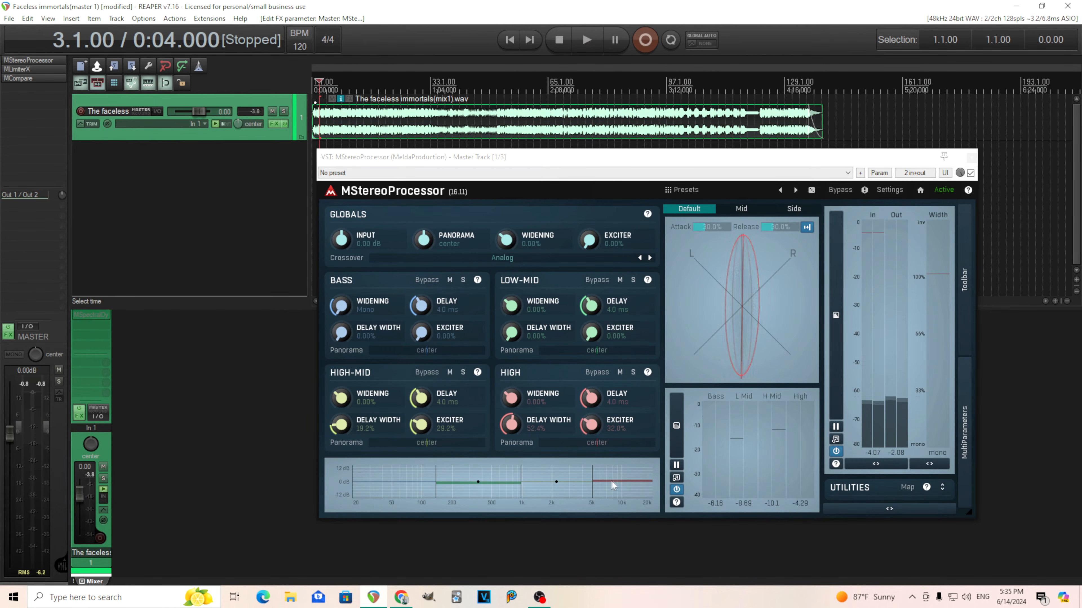
{"action": "mouse_move", "coordinate": [620, 480]}
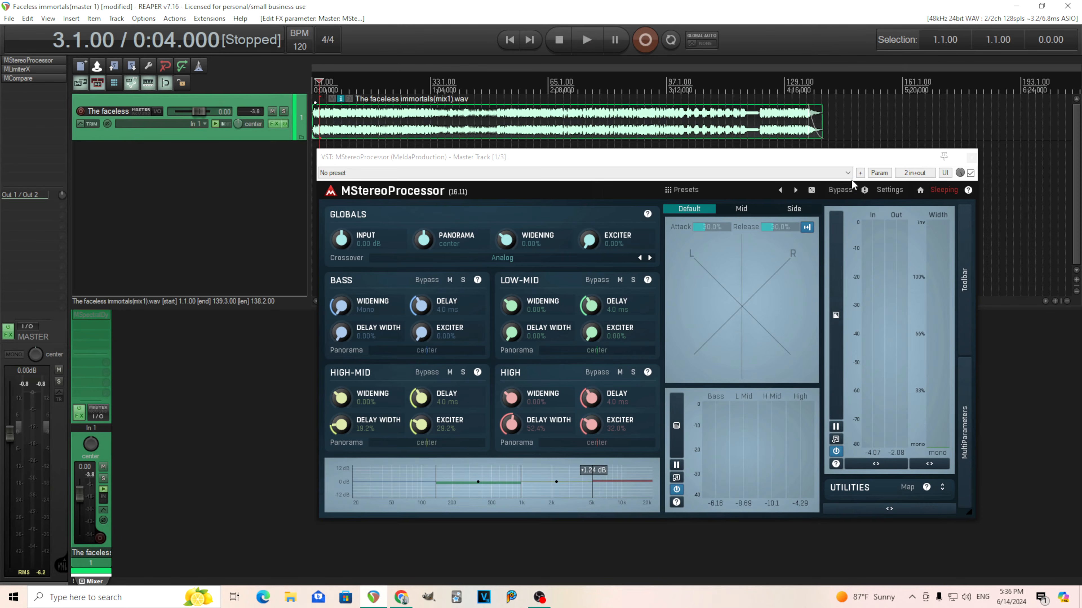
Compare the mix with the adjusted band levels against the fully bypassed plug-in during playback, and stop playback.
{"action": "left_click", "coordinate": [586, 41]}
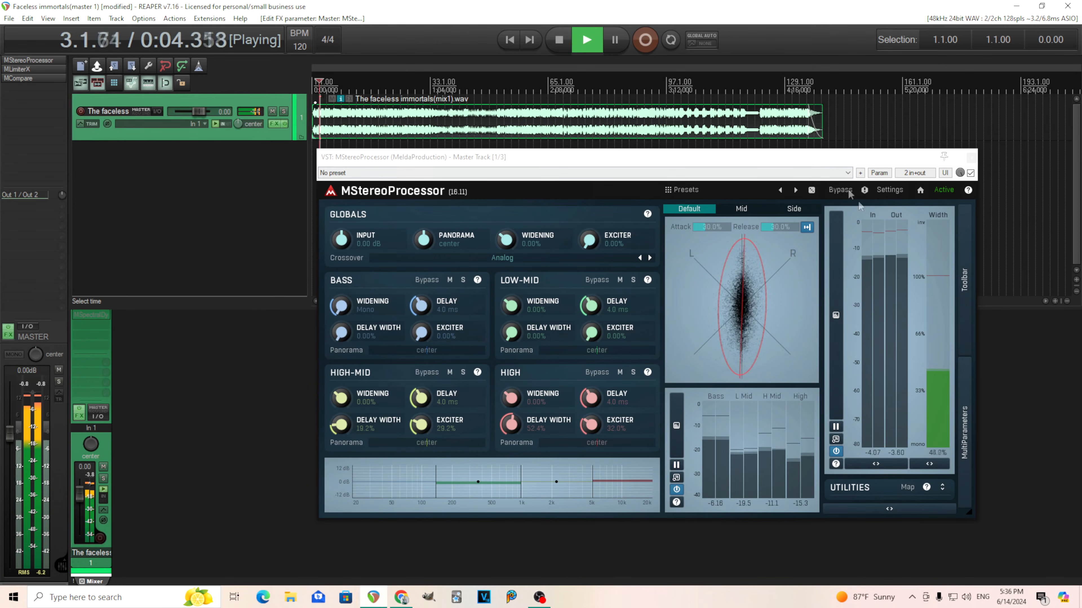
{"action": "left_click", "coordinate": [845, 196]}
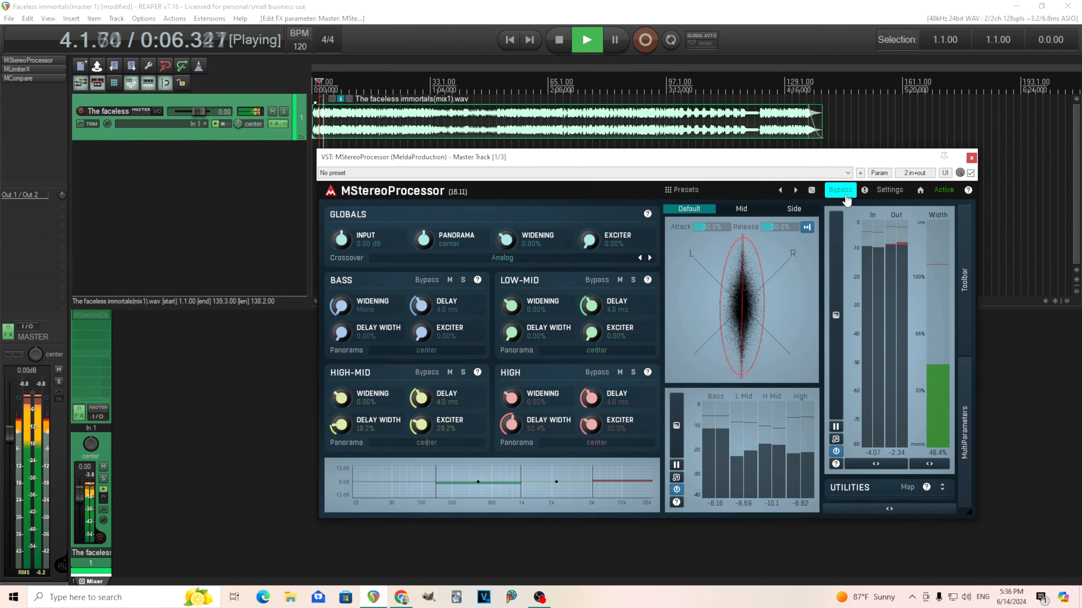
{"action": "left_click", "coordinate": [840, 190]}
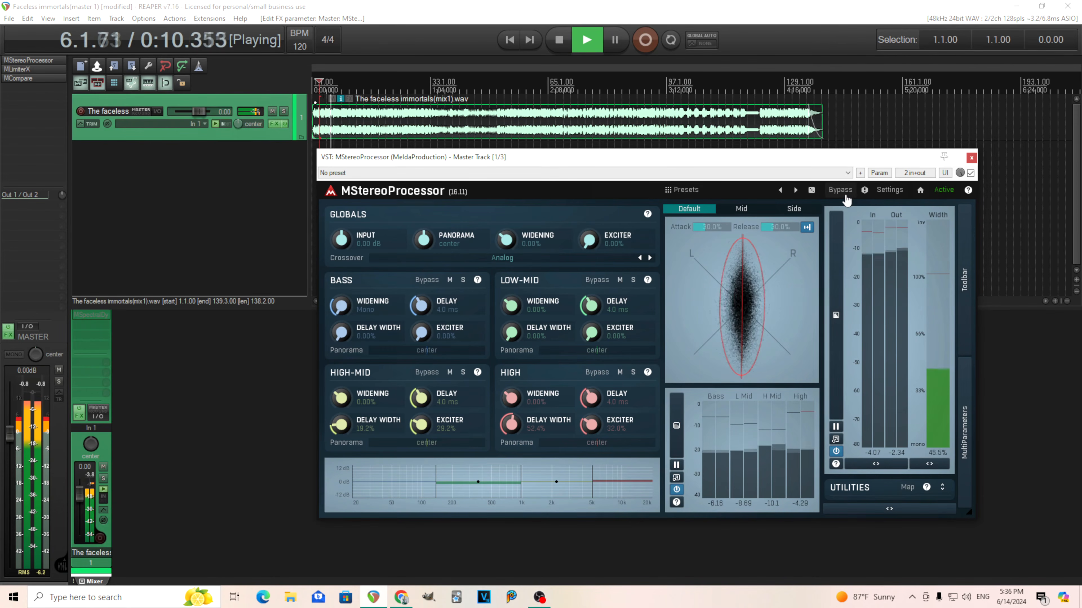
{"action": "left_click", "coordinate": [840, 190]}
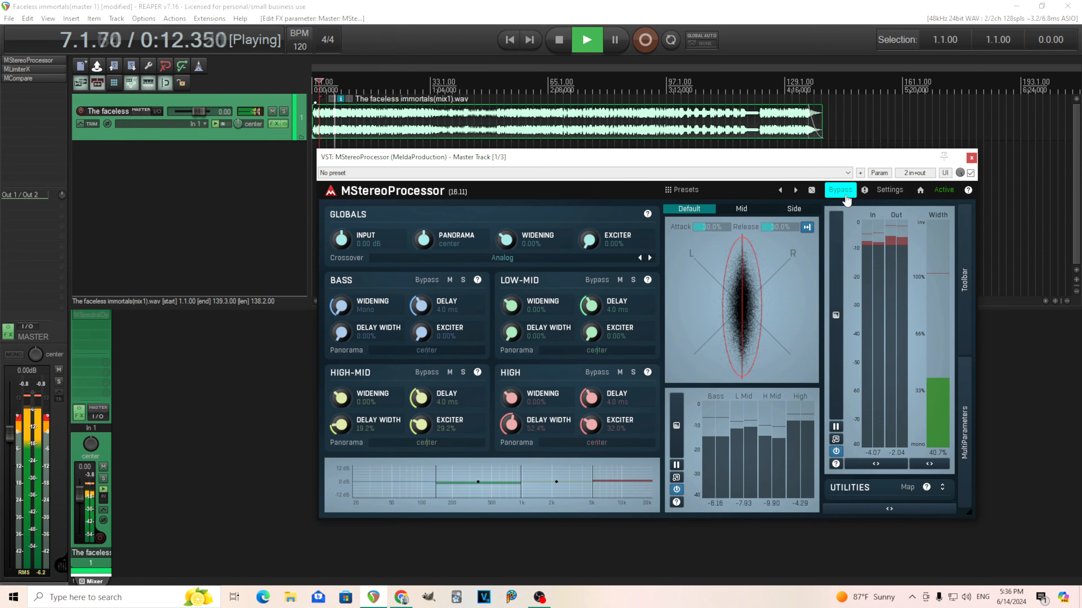
{"action": "left_click", "coordinate": [845, 197]}
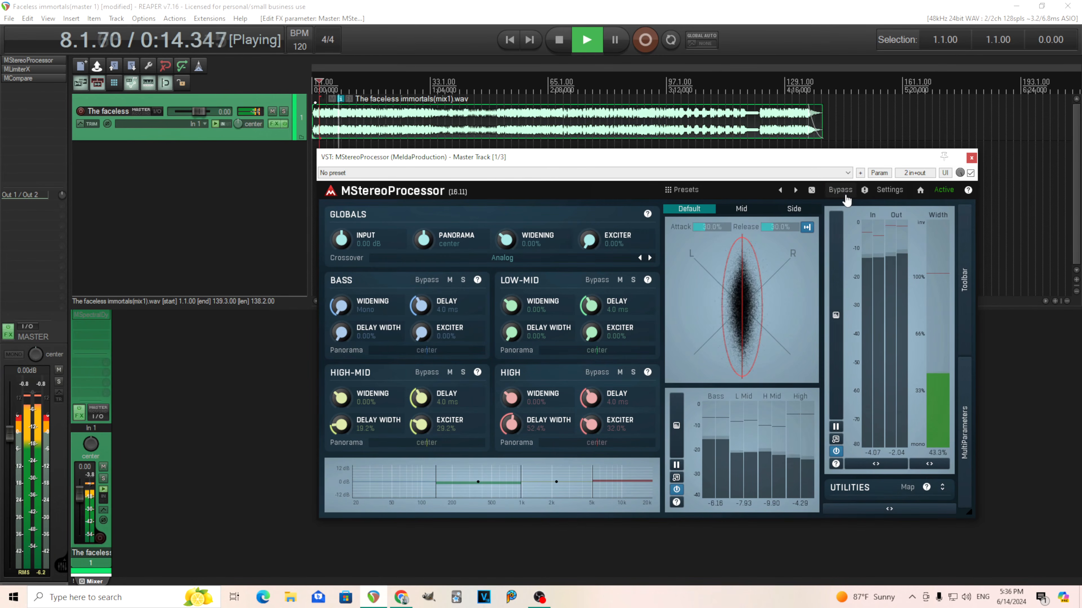
{"action": "left_click", "coordinate": [846, 199]}
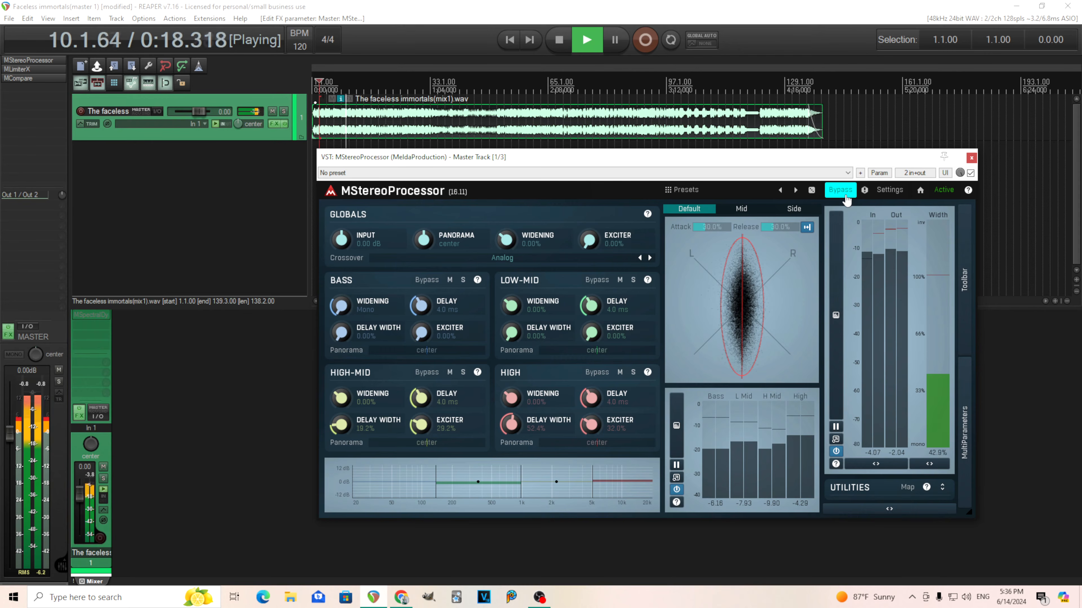
{"action": "left_click", "coordinate": [846, 199]}
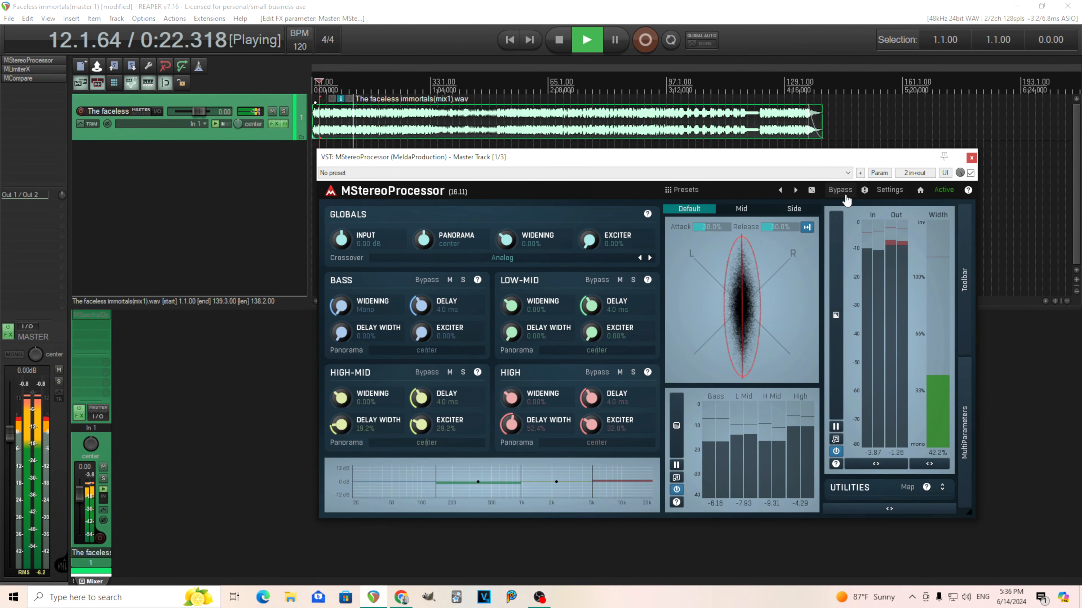
{"action": "left_click", "coordinate": [846, 198]}
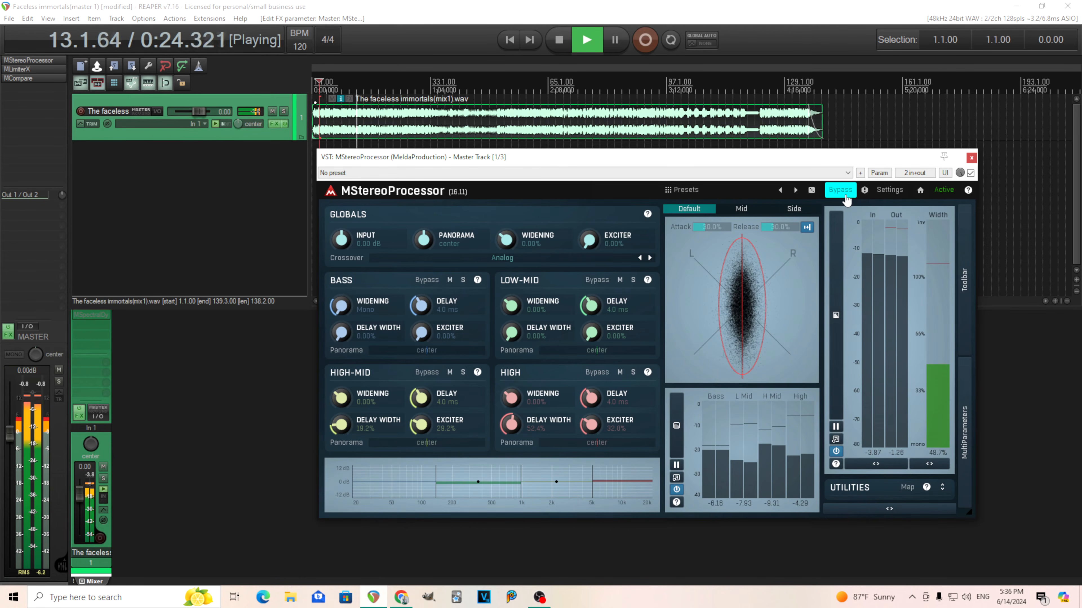
{"action": "left_click", "coordinate": [846, 198]}
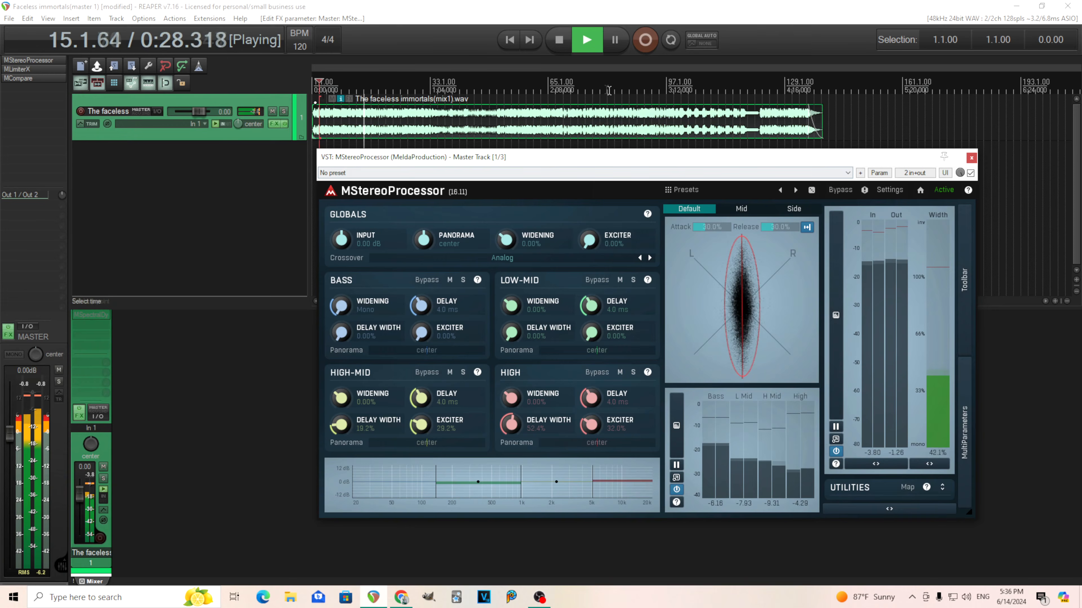
{"action": "left_click", "coordinate": [566, 50]}
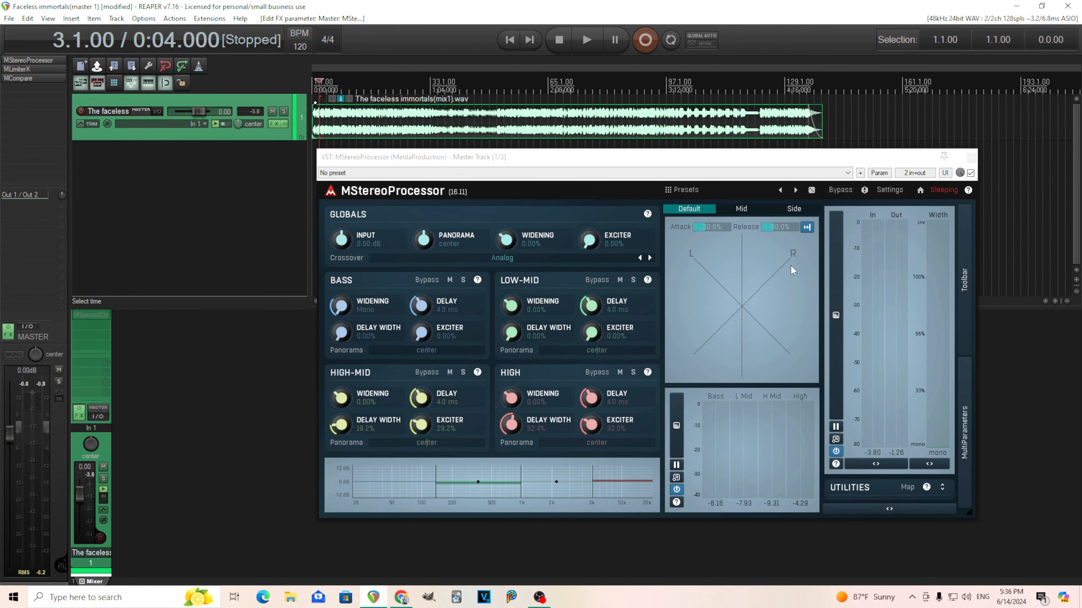
Play the song with only the Mid signal monitored, and stop playback.
{"action": "left_click", "coordinate": [582, 46]}
{"action": "left_click", "coordinate": [744, 211]}
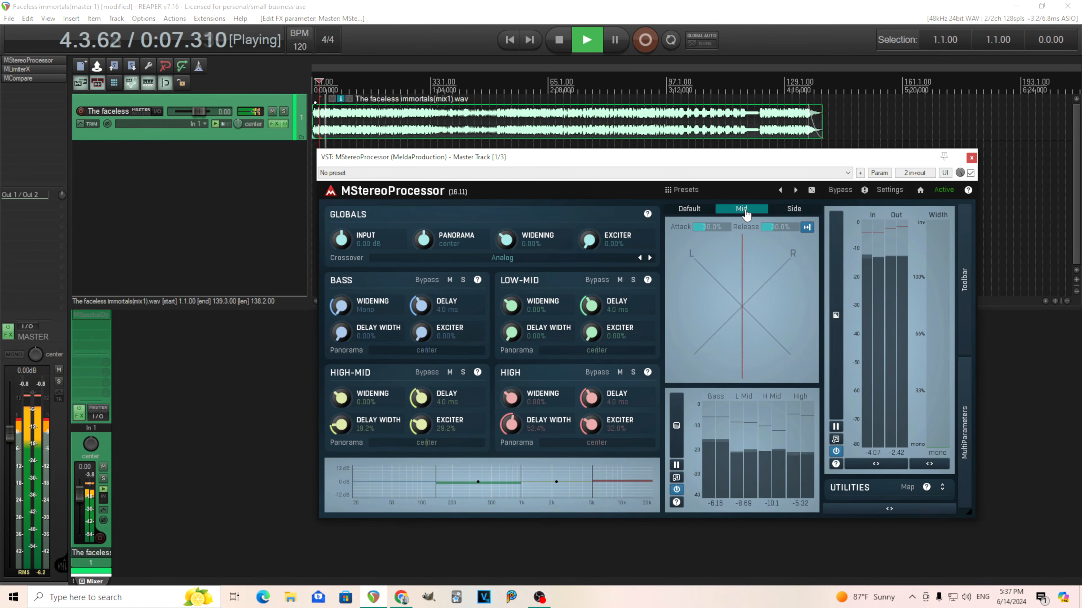
{"action": "left_click", "coordinate": [558, 42]}
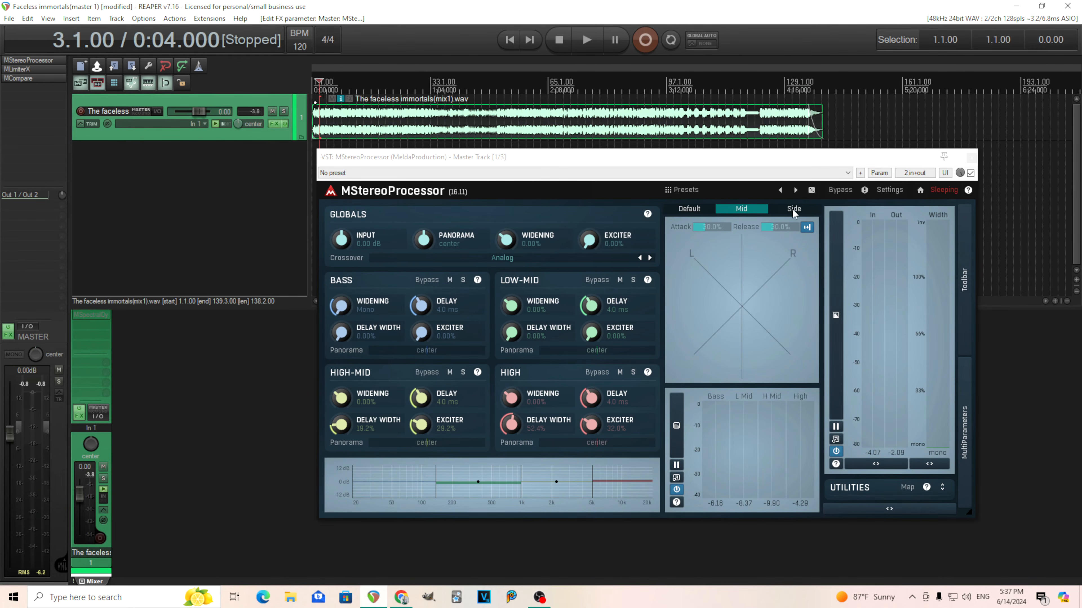
Play the song with only the Side signal monitored, return monitoring to Default, and stop playback.
{"action": "key", "text": "space"}
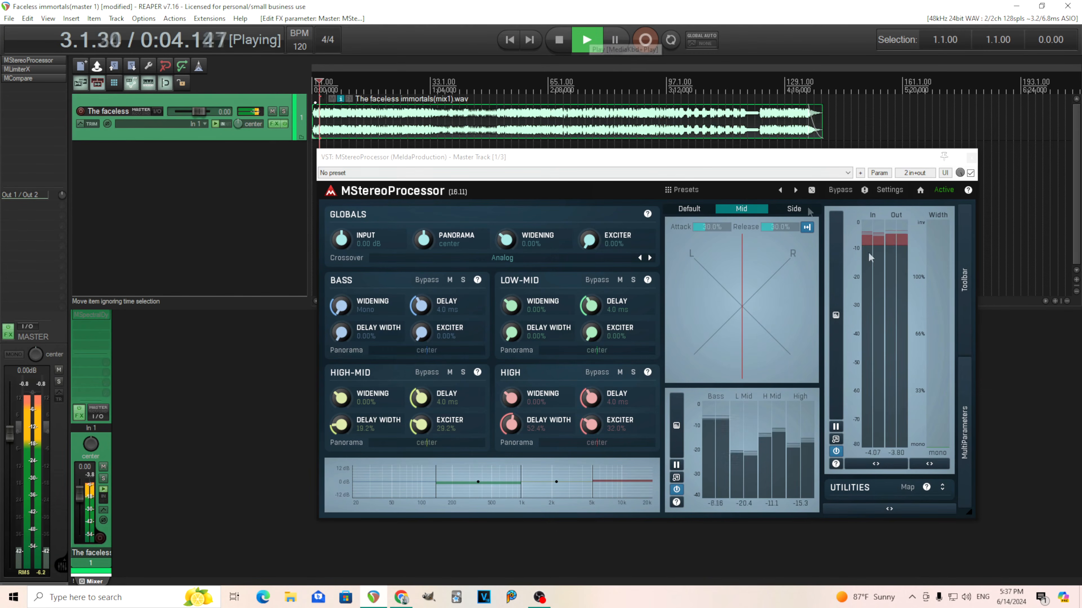
{"action": "left_click", "coordinate": [794, 209]}
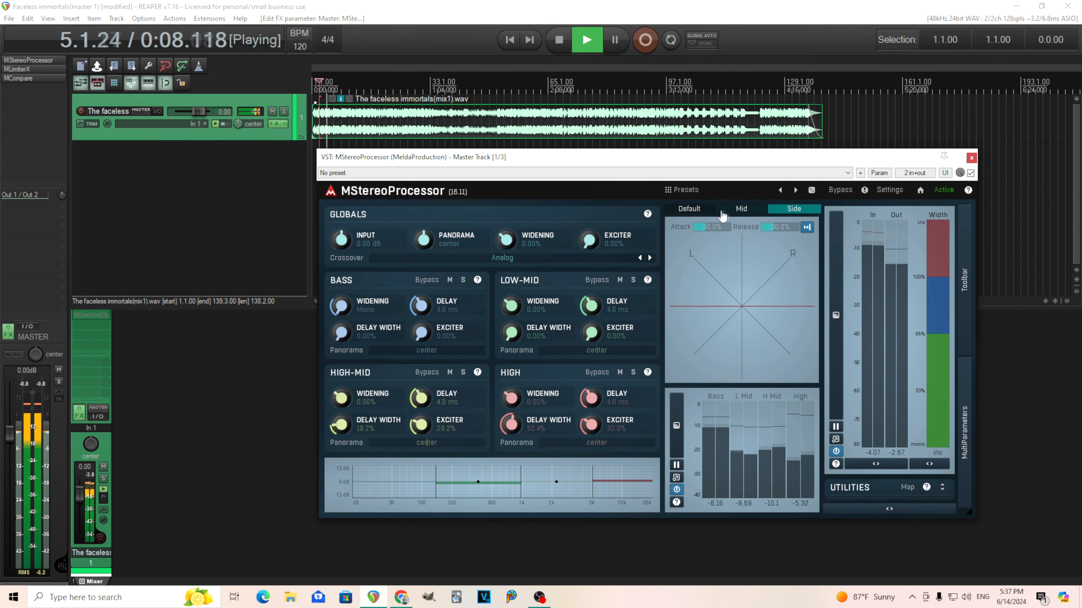
{"action": "left_click", "coordinate": [702, 213]}
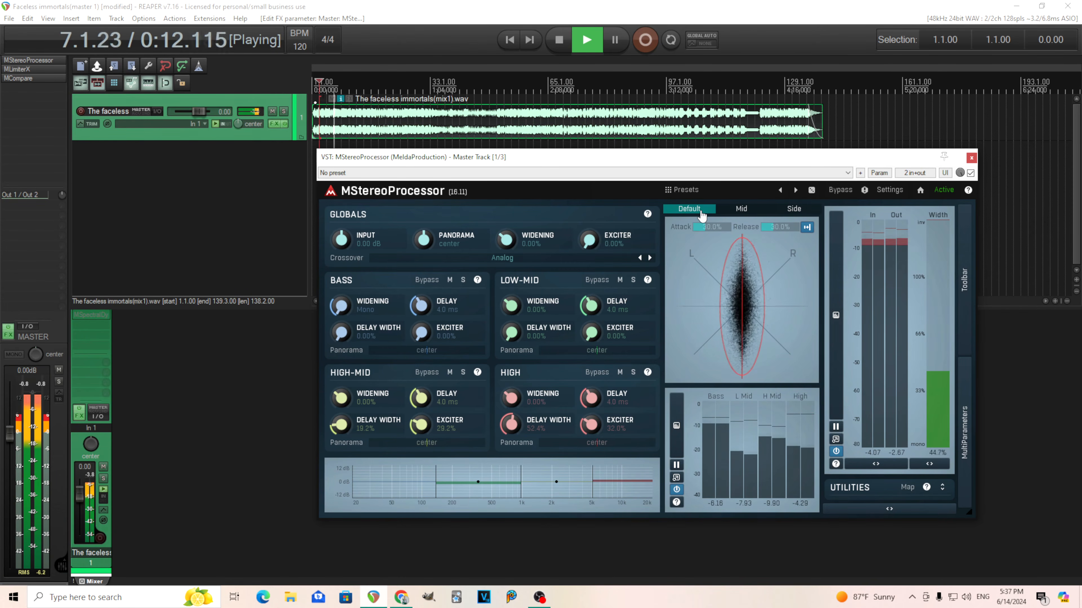
{"action": "left_click", "coordinate": [561, 40]}
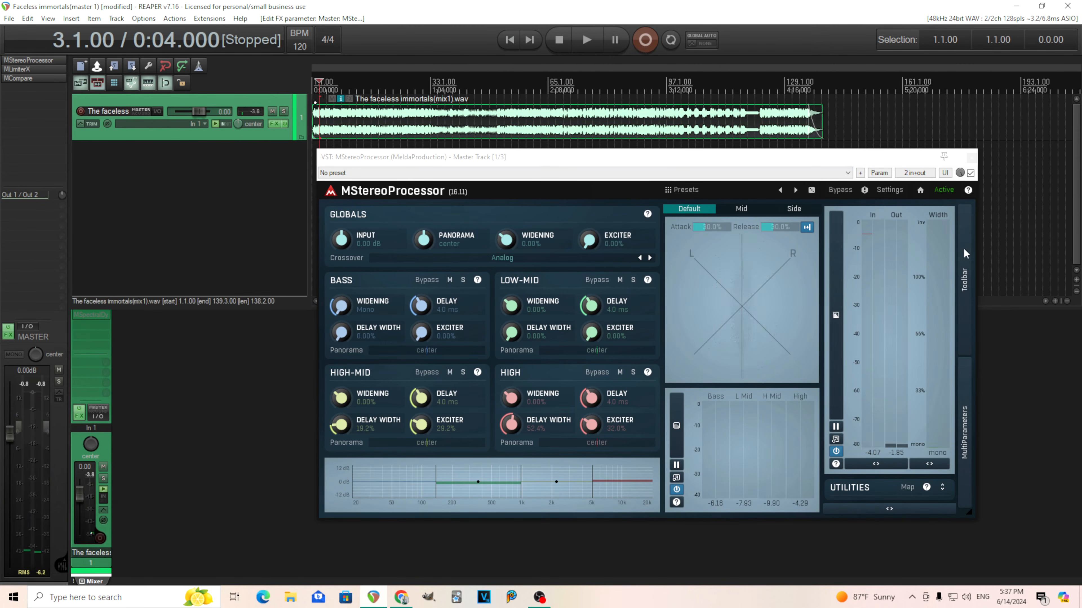
Start playback and audition the Linear-phase and Analog LP crossover types.
{"action": "left_click", "coordinate": [498, 257]}
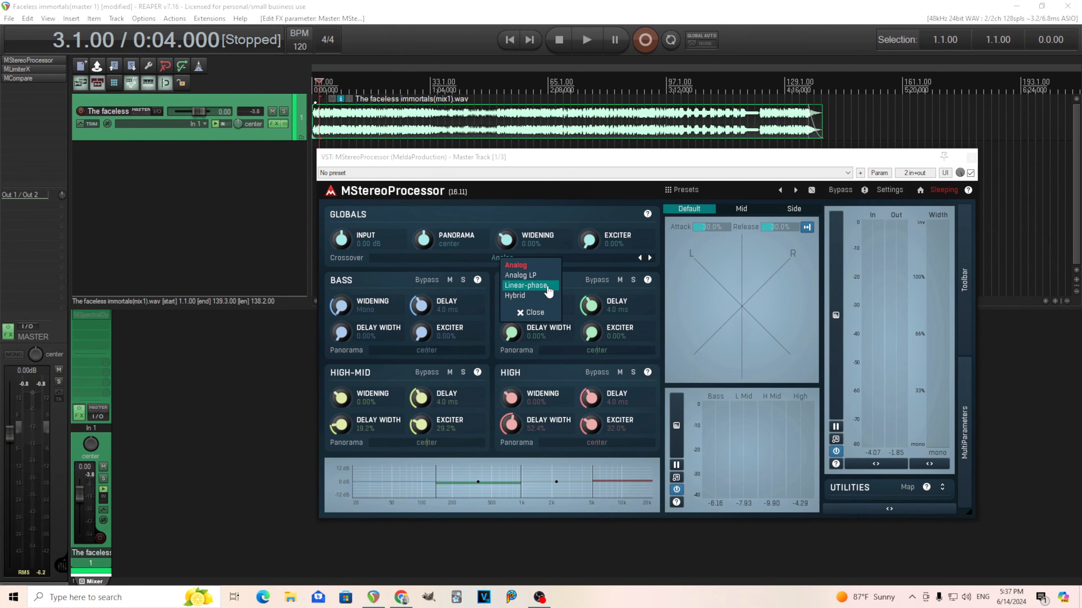
{"action": "left_click", "coordinate": [585, 47]}
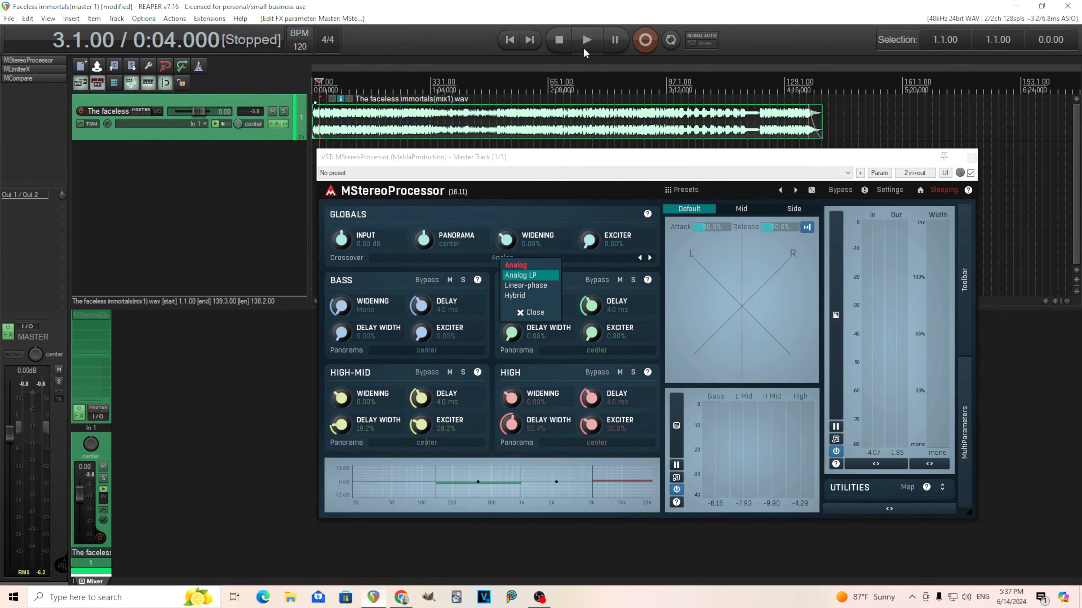
{"action": "left_click", "coordinate": [528, 287]}
{"action": "left_click", "coordinate": [513, 259]}
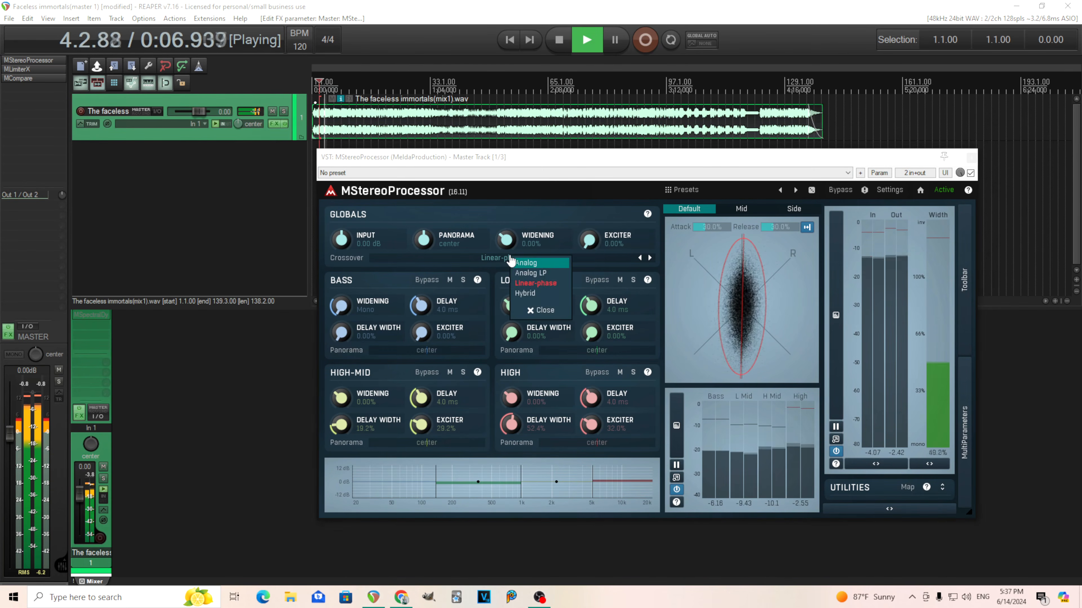
{"action": "left_click", "coordinate": [544, 273]}
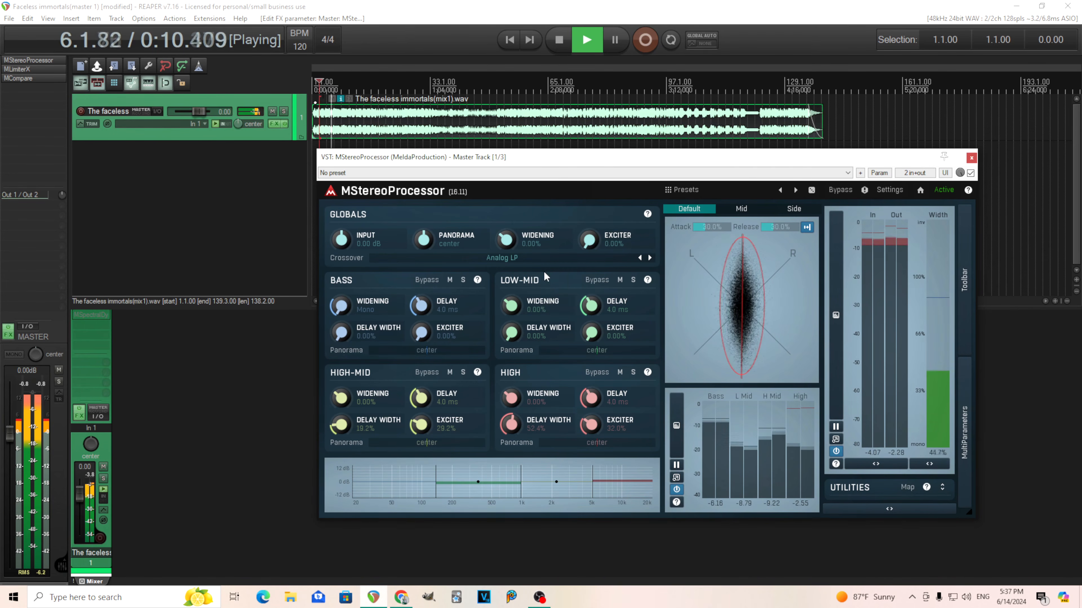
Audition the Hybrid and Analog crossover types during playback, and set the crossover to Linear-phase.
{"action": "left_click", "coordinate": [530, 258]}
{"action": "left_click", "coordinate": [541, 298]}
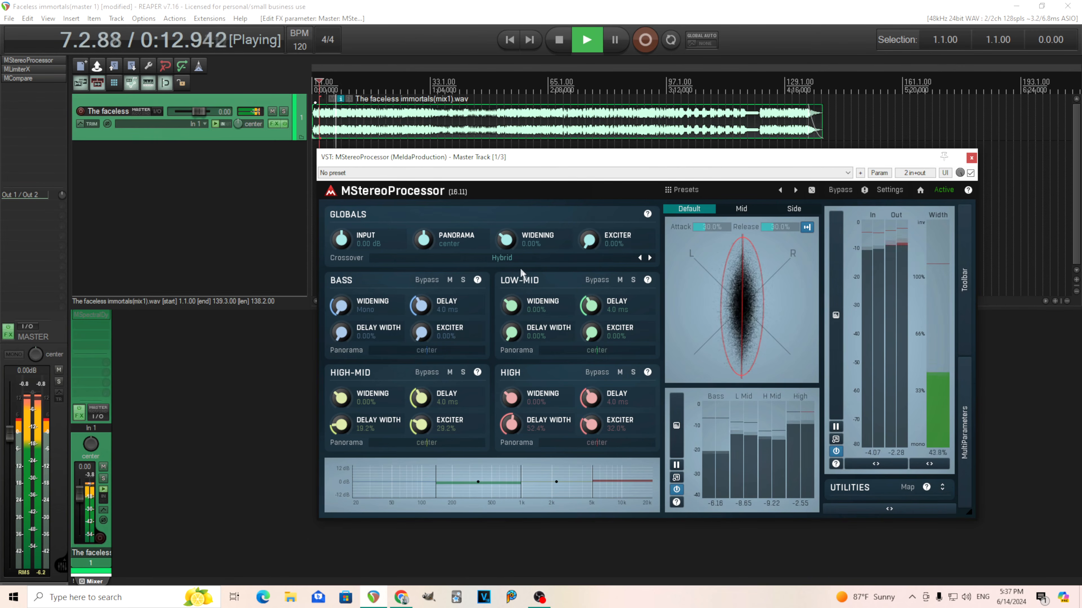
{"action": "left_click", "coordinate": [515, 261]}
{"action": "left_click", "coordinate": [530, 265]}
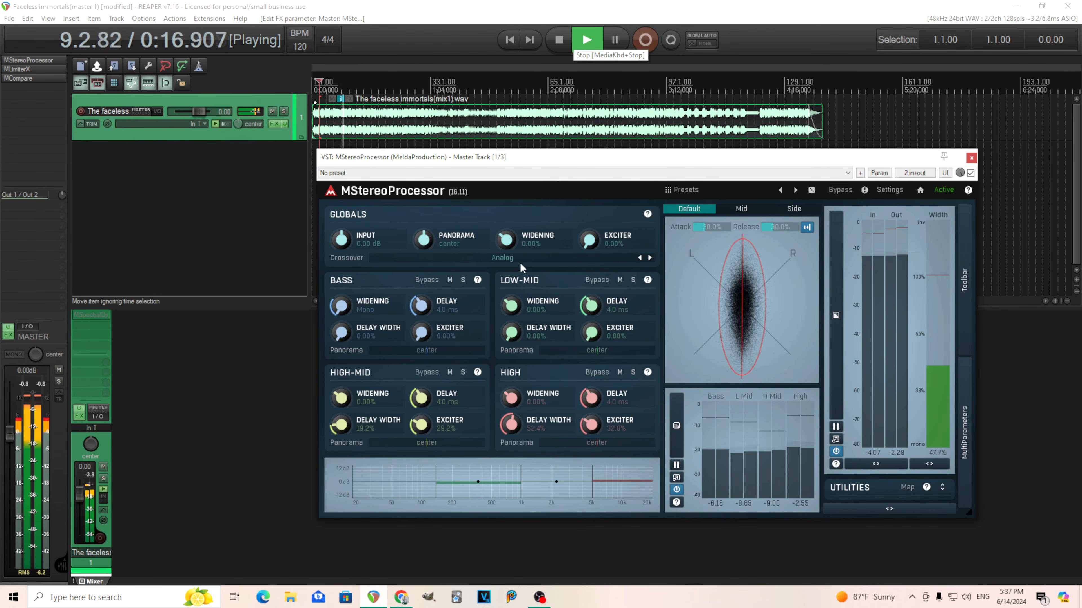
{"action": "left_click", "coordinate": [519, 261]}
{"action": "left_click", "coordinate": [536, 290]}
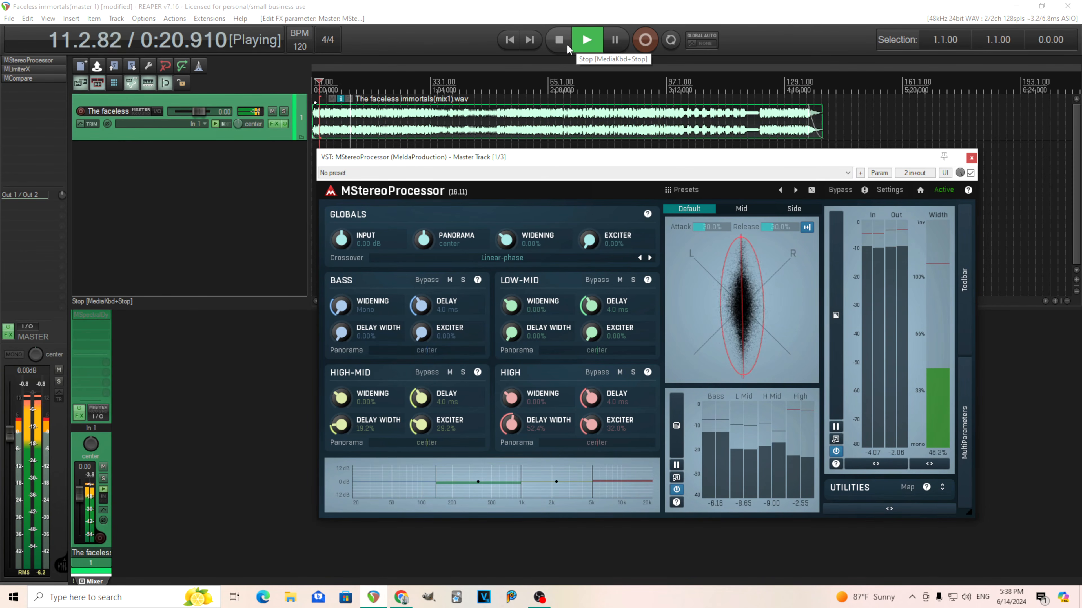
Stop playback and choose Linear-phase from the list of crossover types.
{"action": "left_click", "coordinate": [559, 39]}
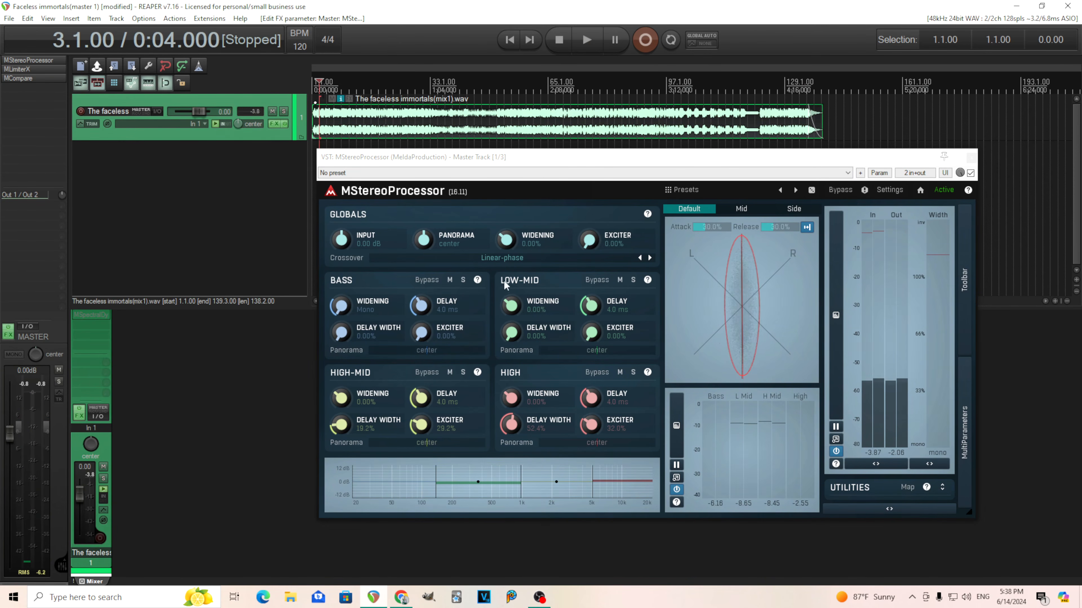
{"action": "left_click", "coordinate": [518, 258]}
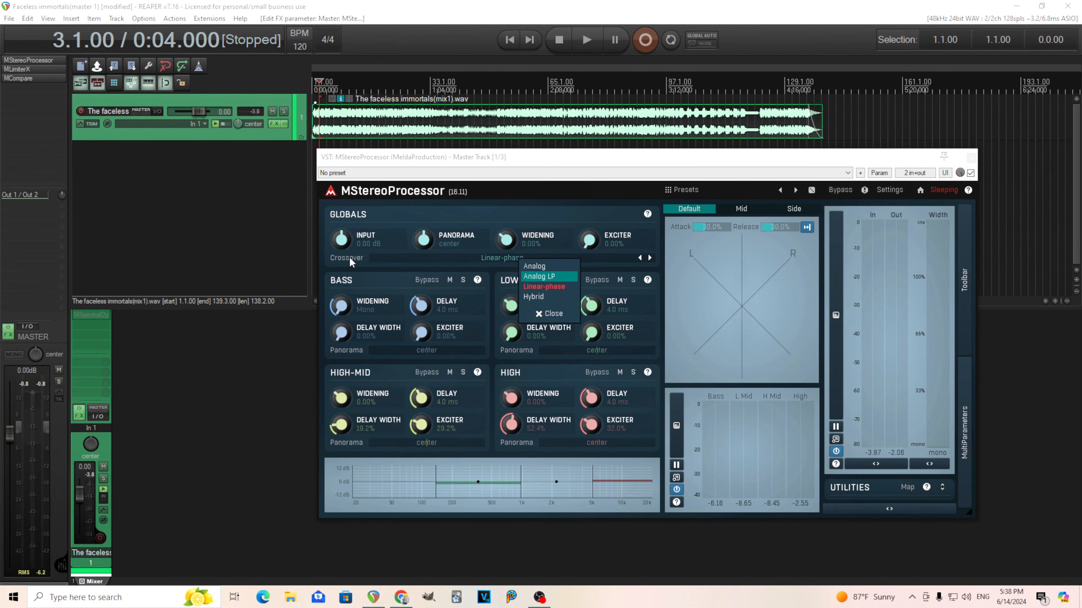
{"action": "left_click", "coordinate": [556, 286]}
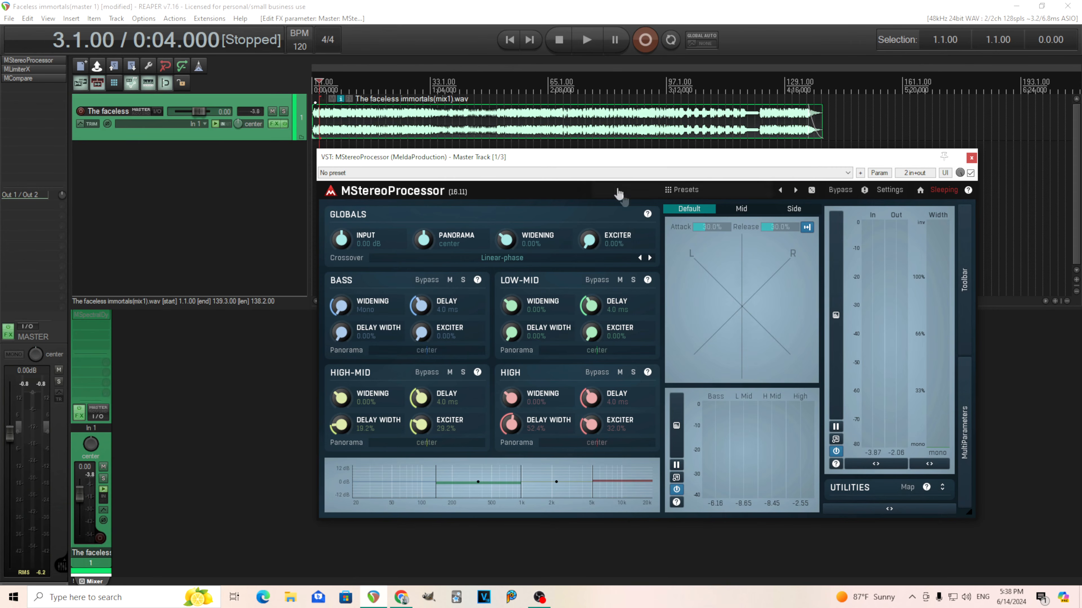
Start playback and compare the song twice with the High band bypassed and active.
{"action": "left_click_drag", "start_coordinate": [591, 153], "coordinate": [560, 152]}
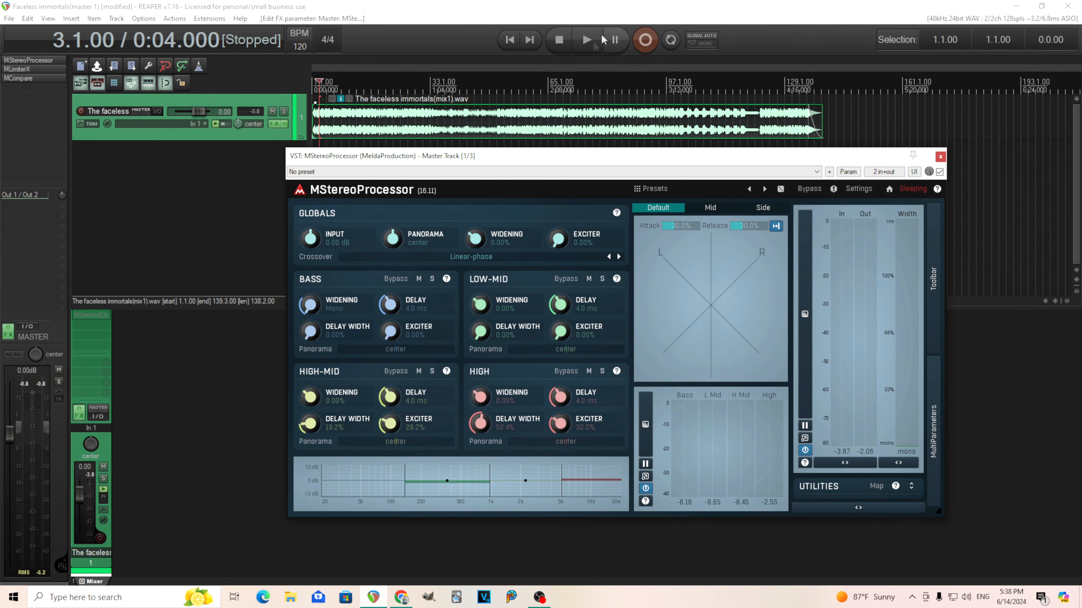
{"action": "left_click", "coordinate": [586, 40]}
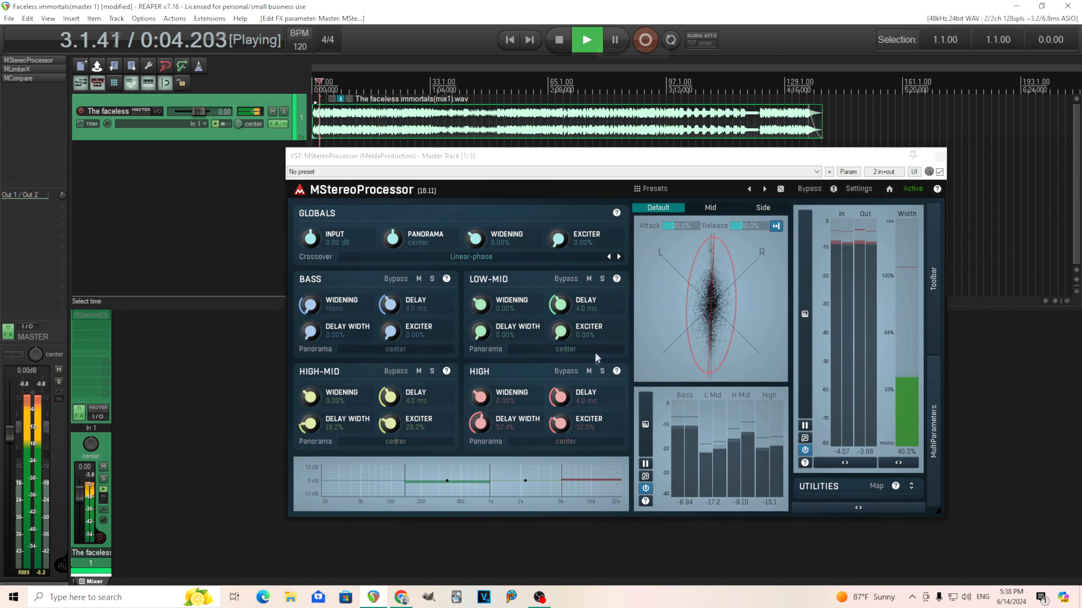
{"action": "left_click", "coordinate": [571, 374]}
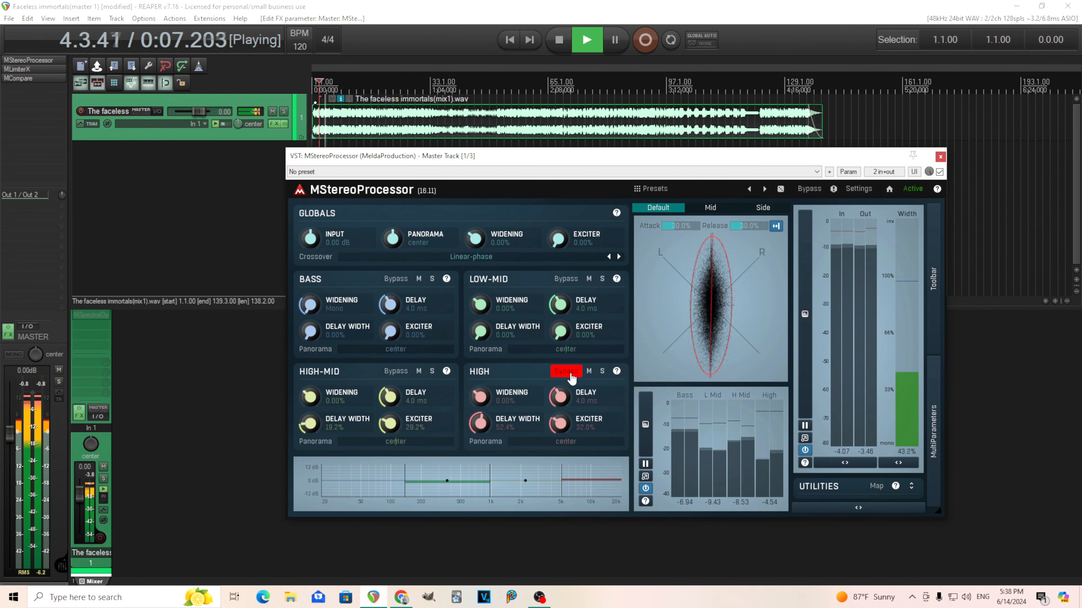
{"action": "left_click", "coordinate": [570, 373]}
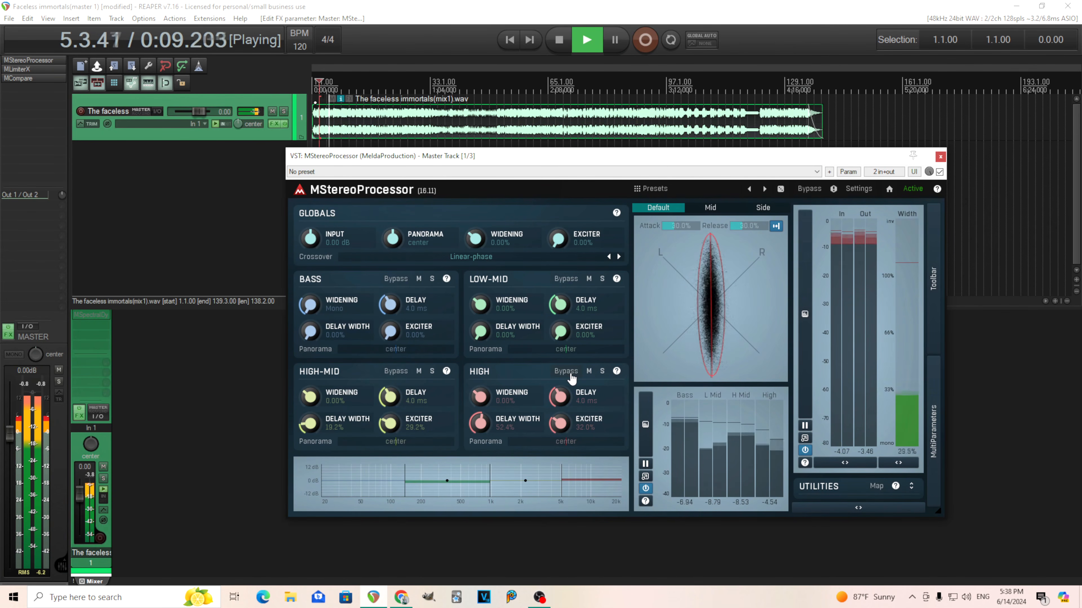
{"action": "left_click", "coordinate": [570, 374]}
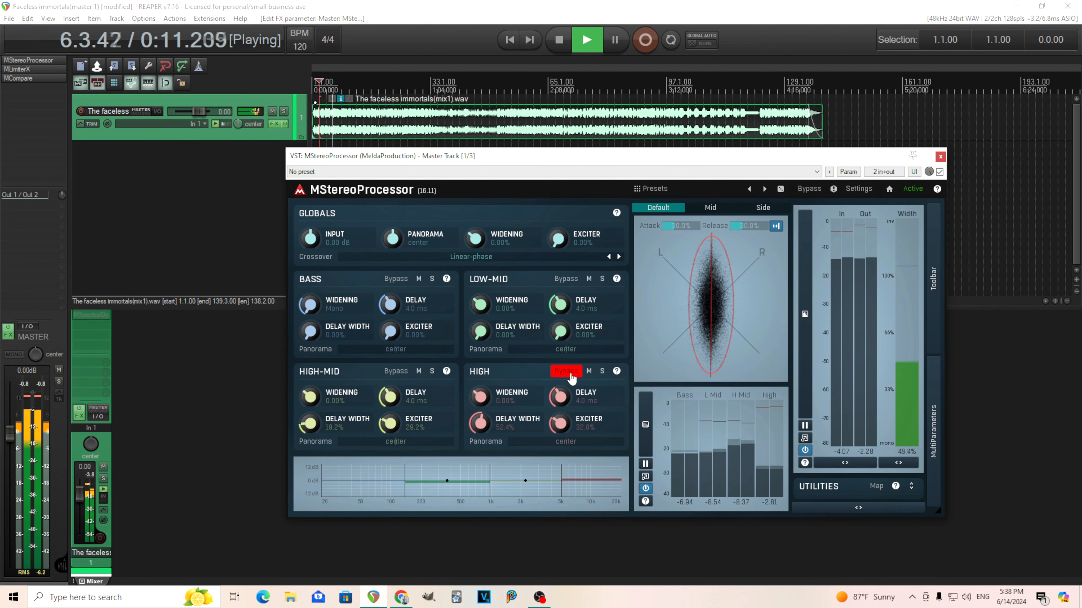
{"action": "left_click", "coordinate": [570, 374]}
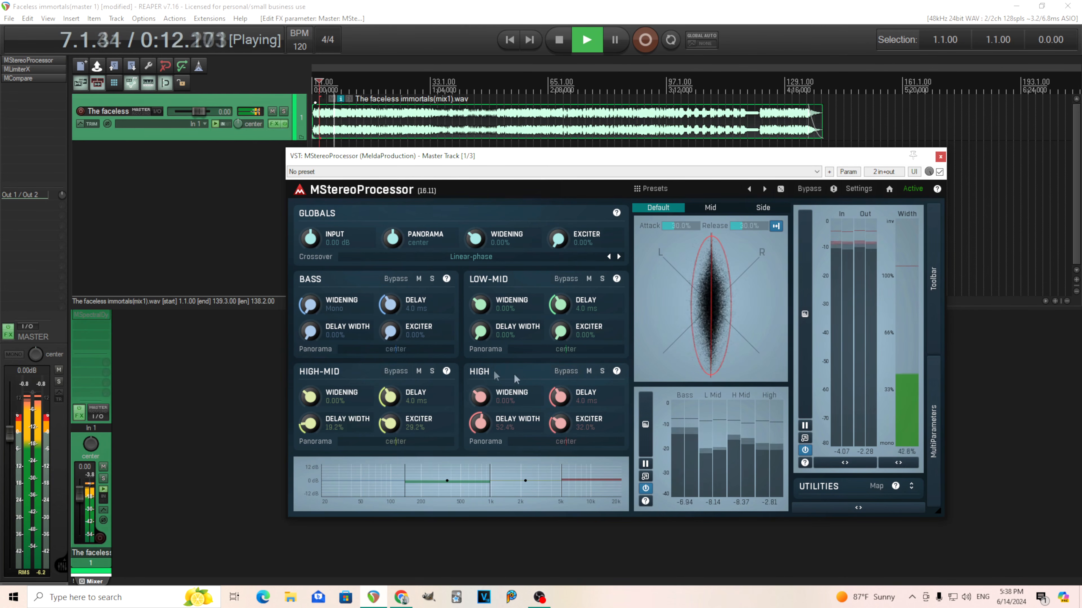
Bypass and re-enable the High-Mid, Low-Mid and Bass bands one after another during playback.
{"action": "left_click", "coordinate": [403, 374]}
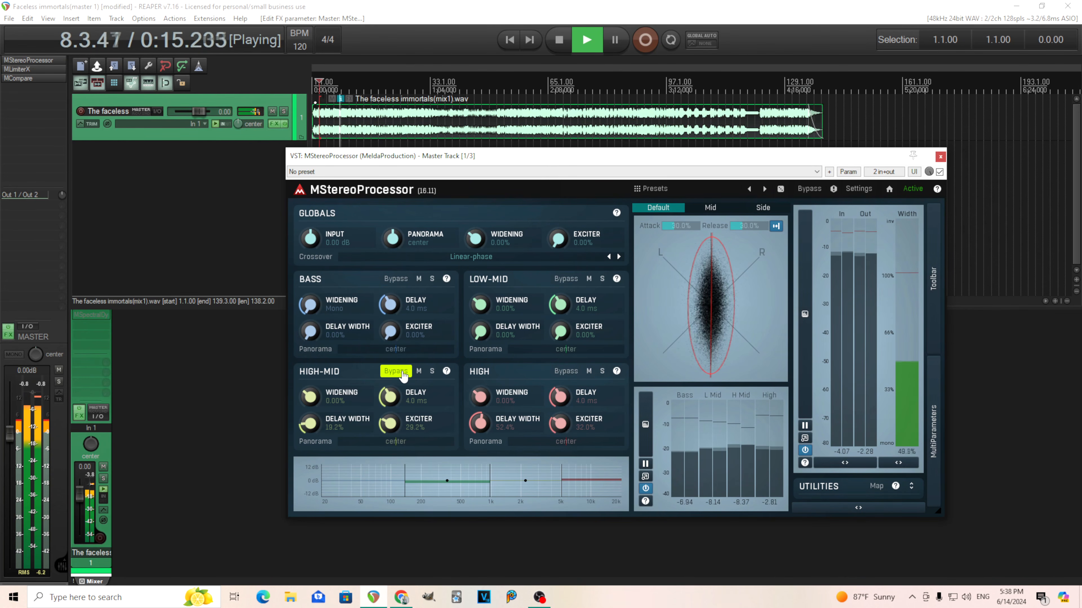
{"action": "left_click", "coordinate": [402, 373]}
{"action": "left_click", "coordinate": [573, 281]}
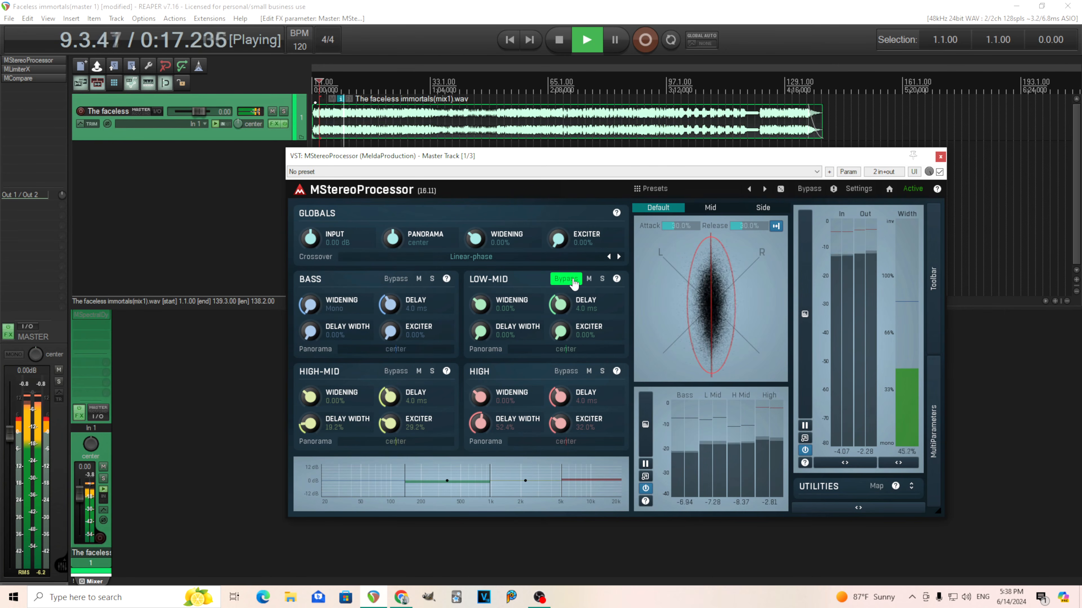
{"action": "left_click", "coordinate": [571, 279]}
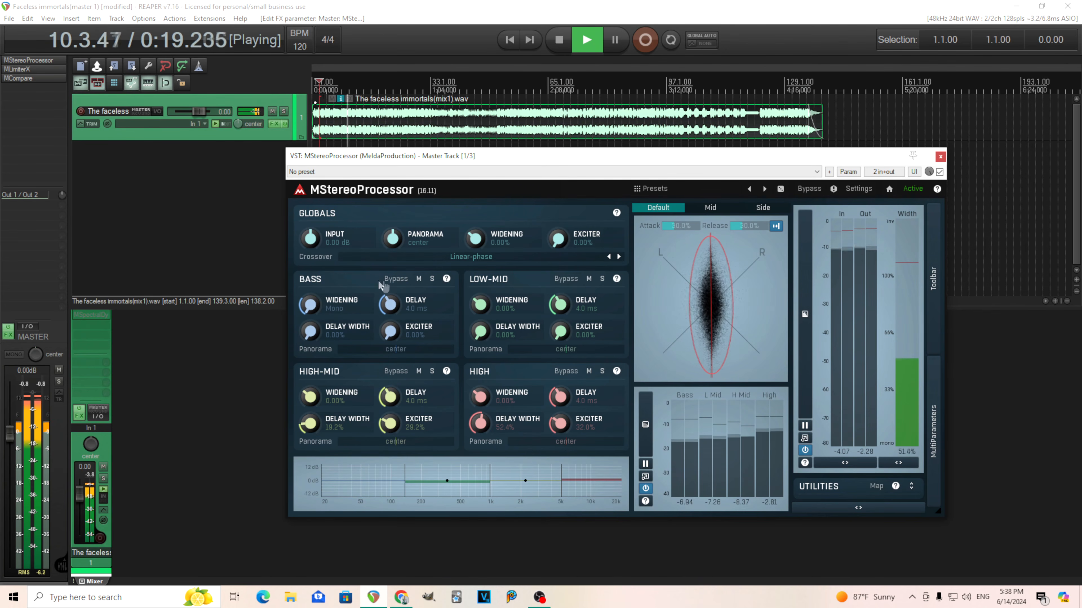
{"action": "left_click", "coordinate": [391, 284]}
{"action": "left_click", "coordinate": [391, 284]}
Compare the High band bypassed and active once more, and stop playback.
{"action": "left_click", "coordinate": [567, 372]}
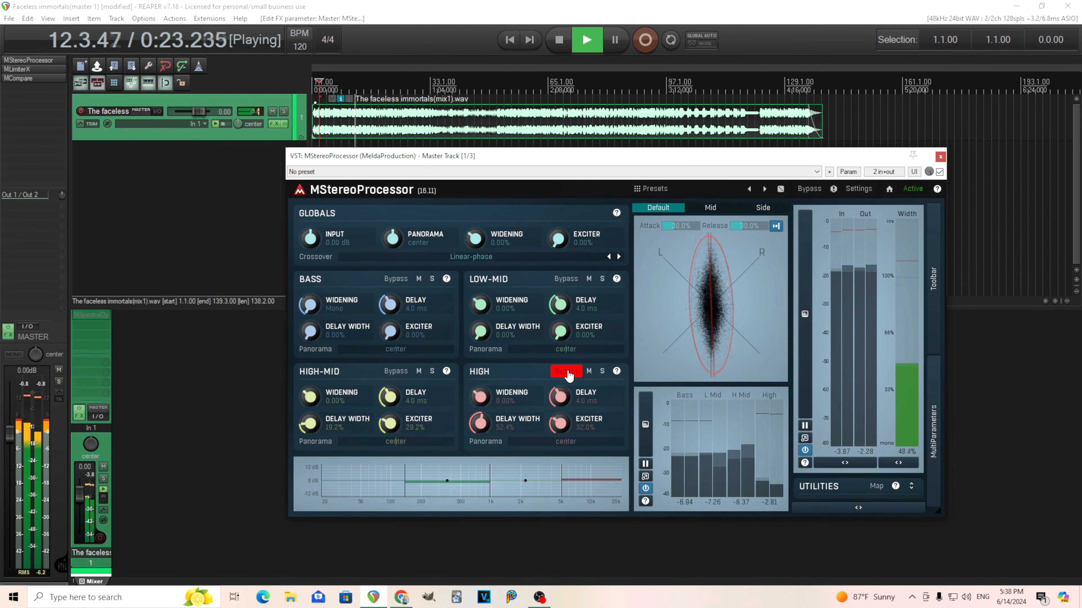
{"action": "left_click", "coordinate": [567, 372]}
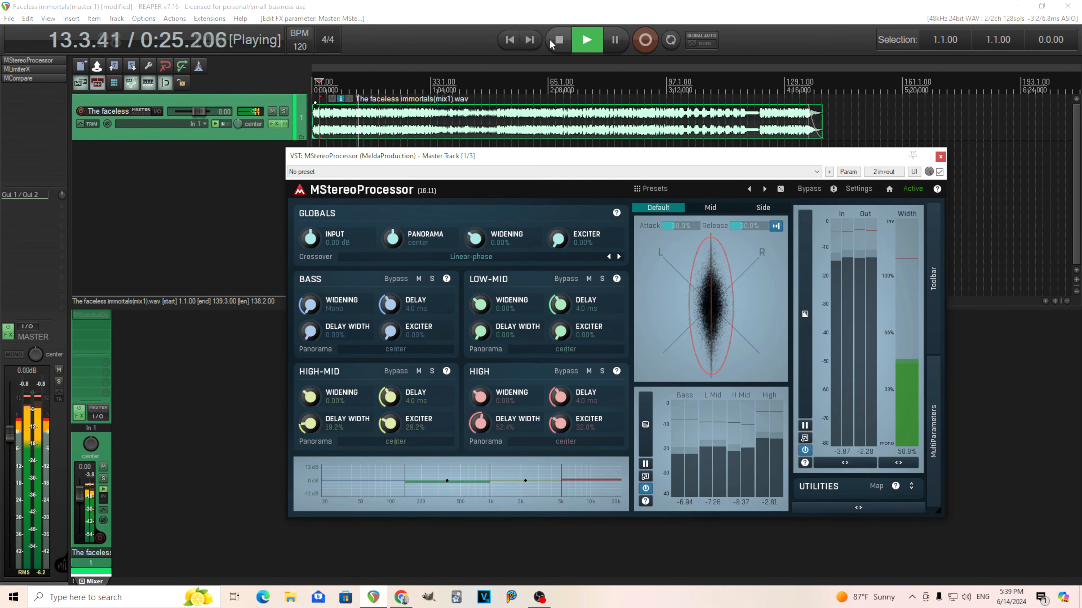
{"action": "left_click", "coordinate": [558, 42]}
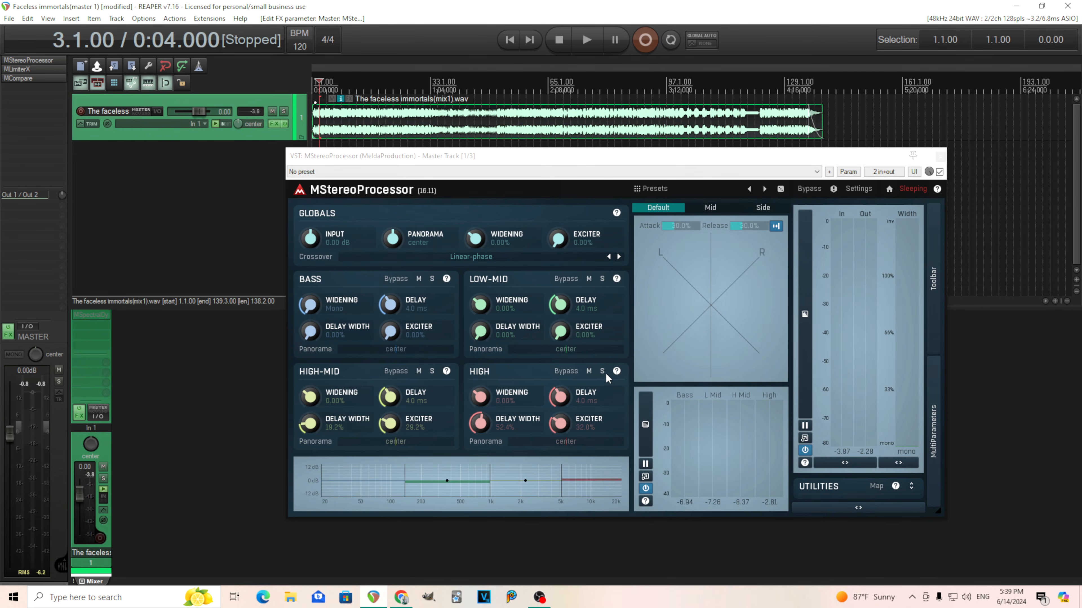
{"action": "left_click_drag", "start_coordinate": [510, 159], "coordinate": [479, 174]}
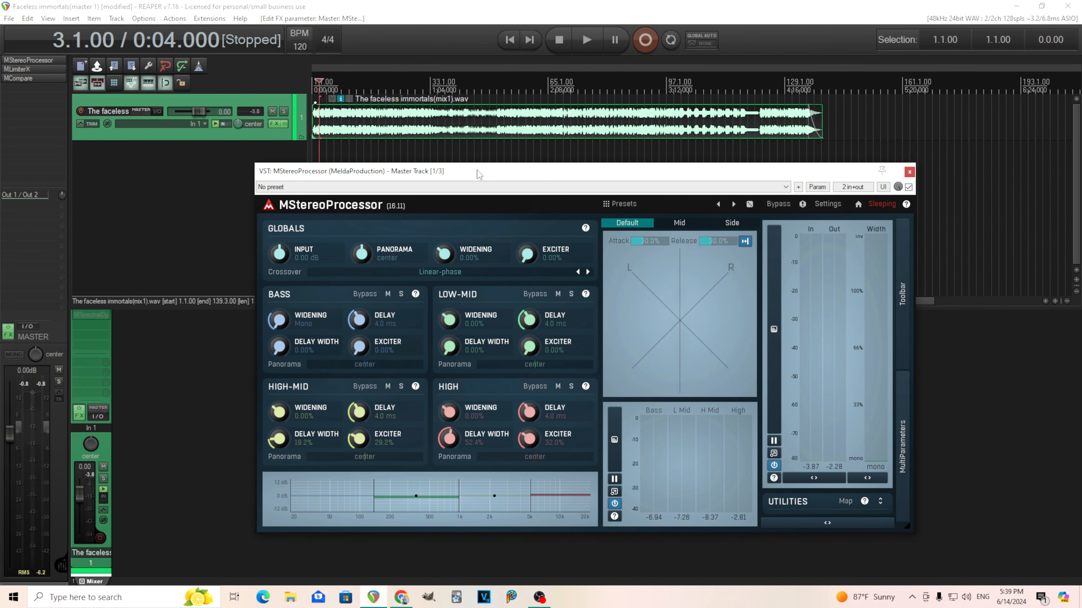